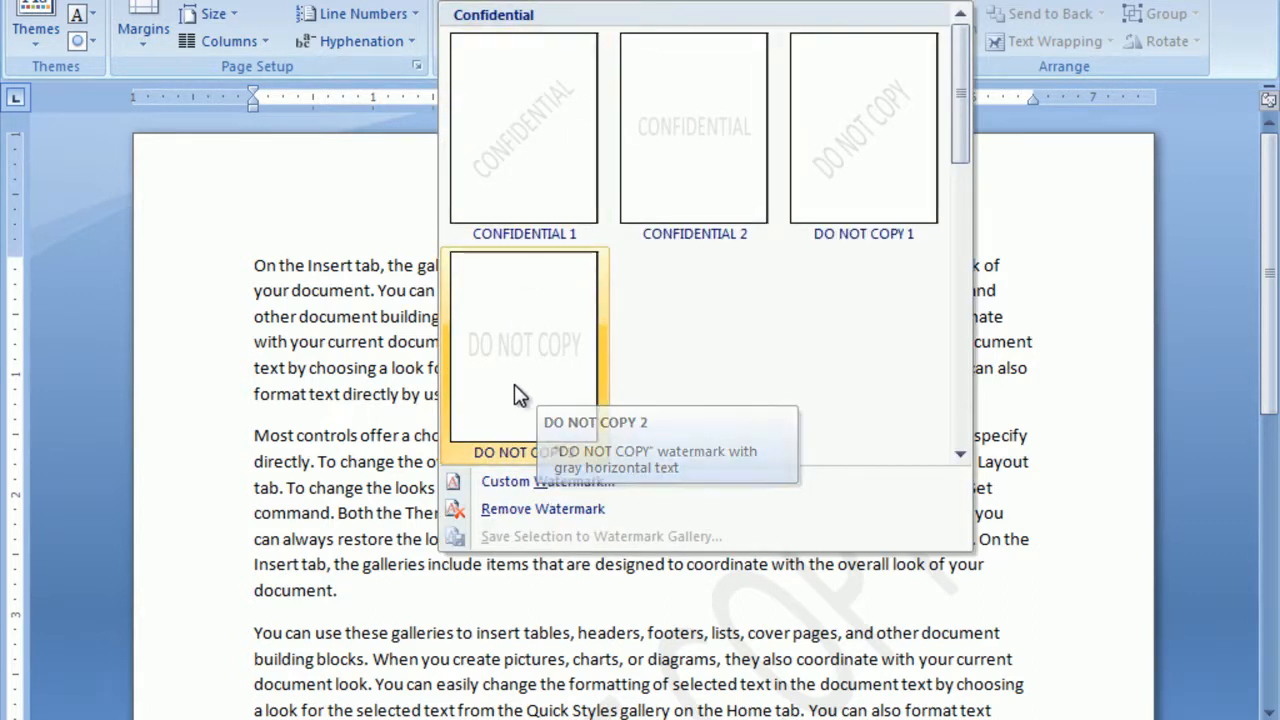
Open the custom watermark settings and replace the watermark text with "digital telugu tech"
click(555, 481)
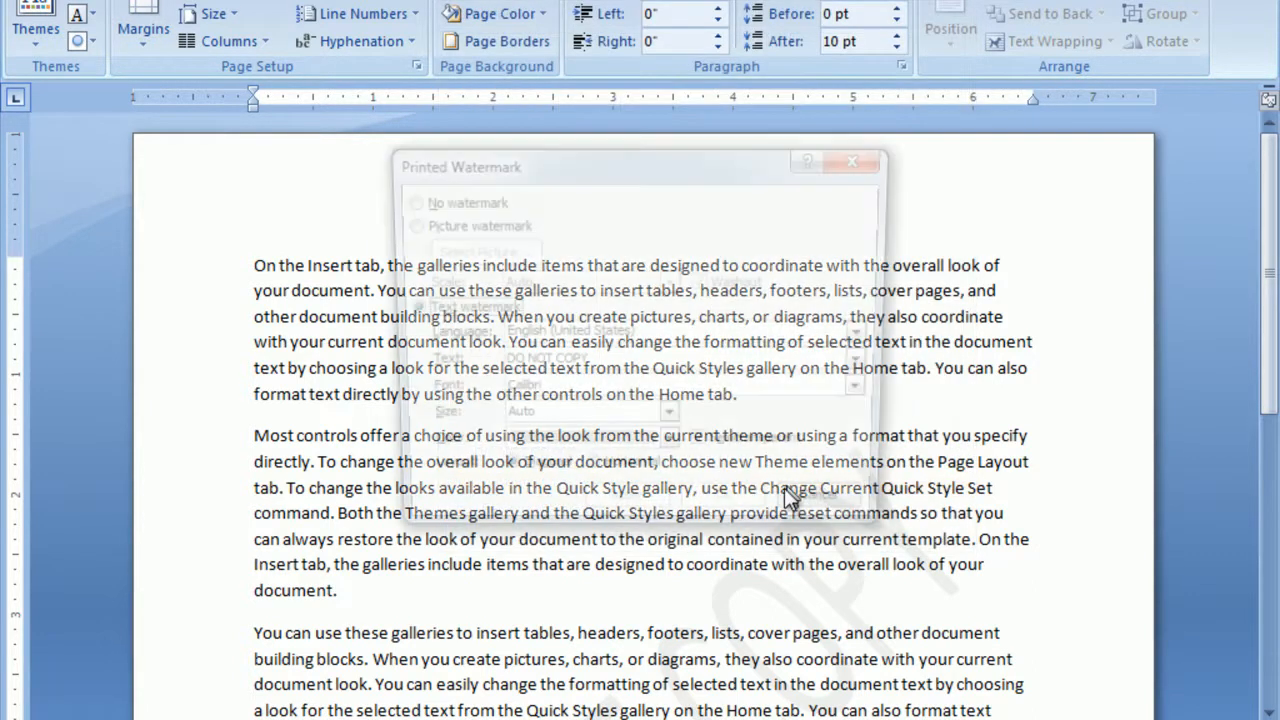
key(Tab)
key(Tab)
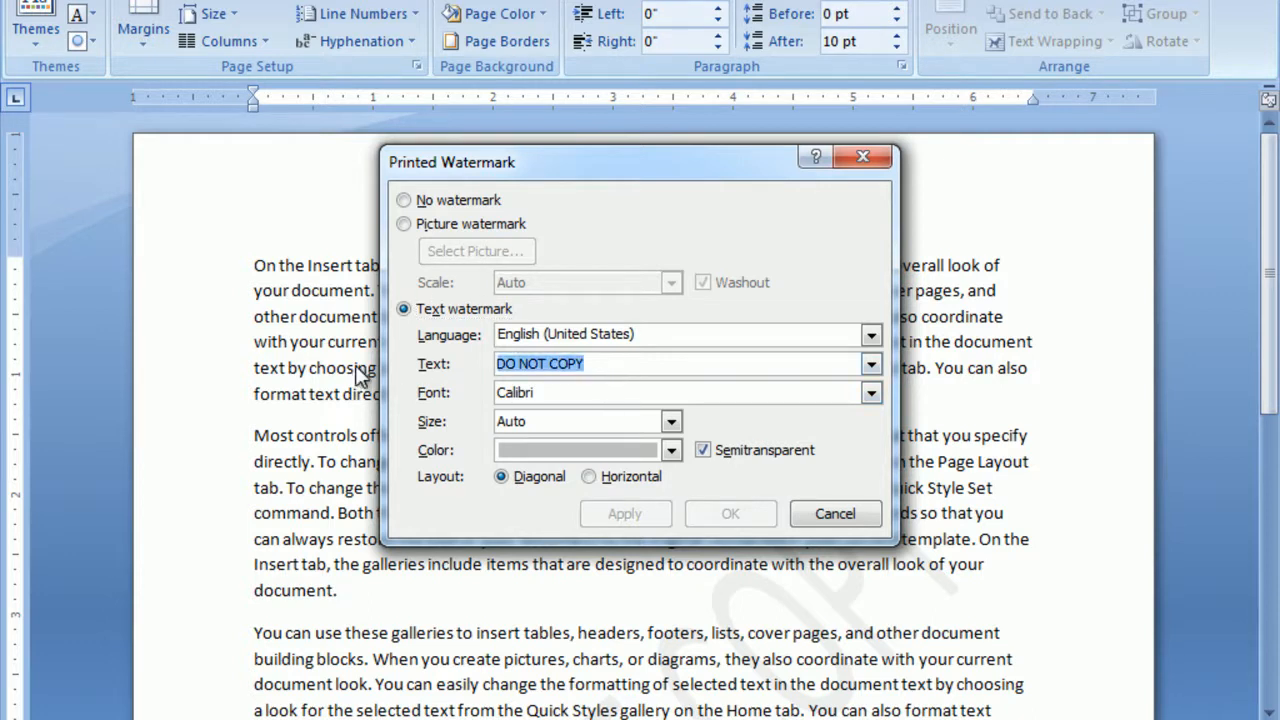
text(di)
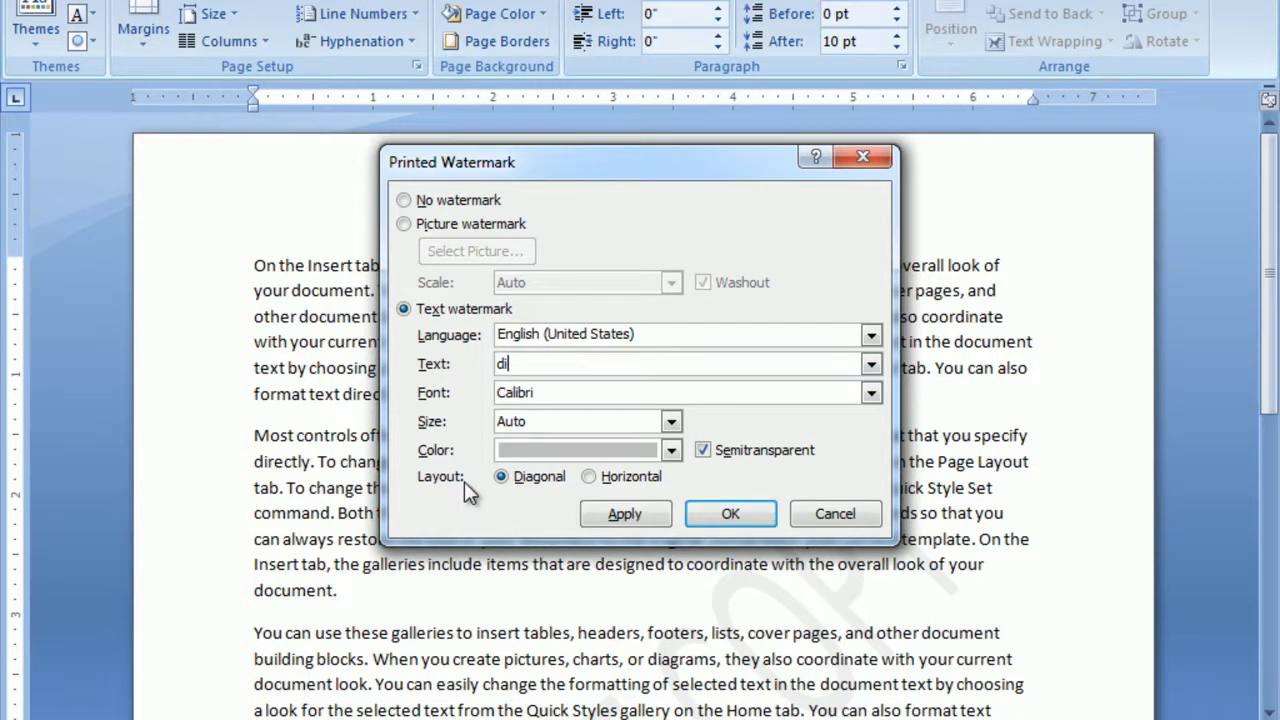
text(gital telugu tech)
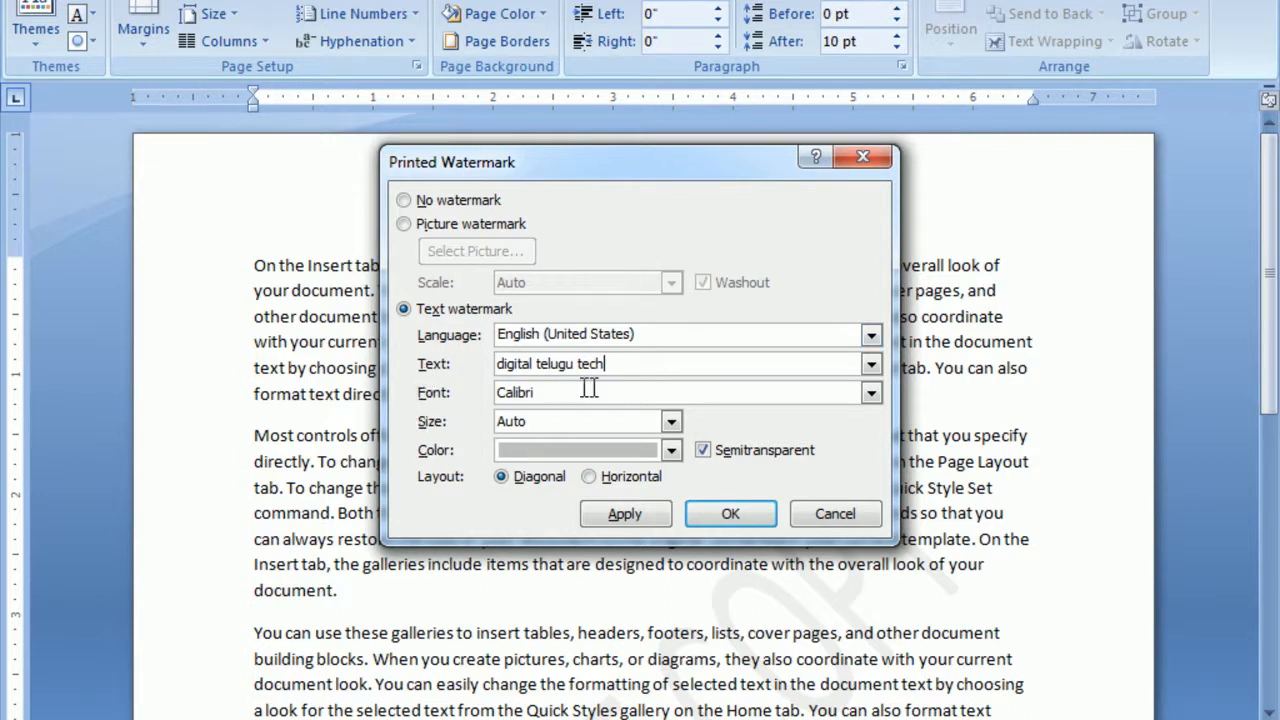
Set the text watermark's font to Impact and its color to the standard light blue, and apply it to the document
click(871, 397)
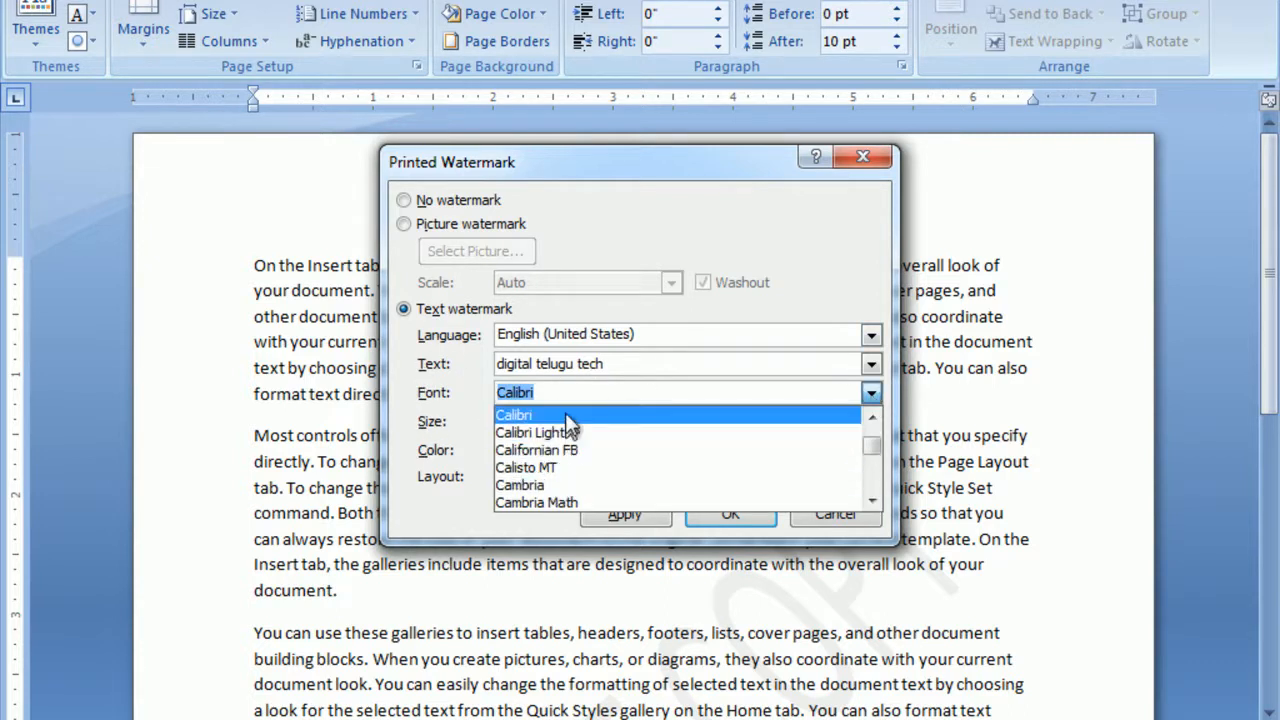
text(i)
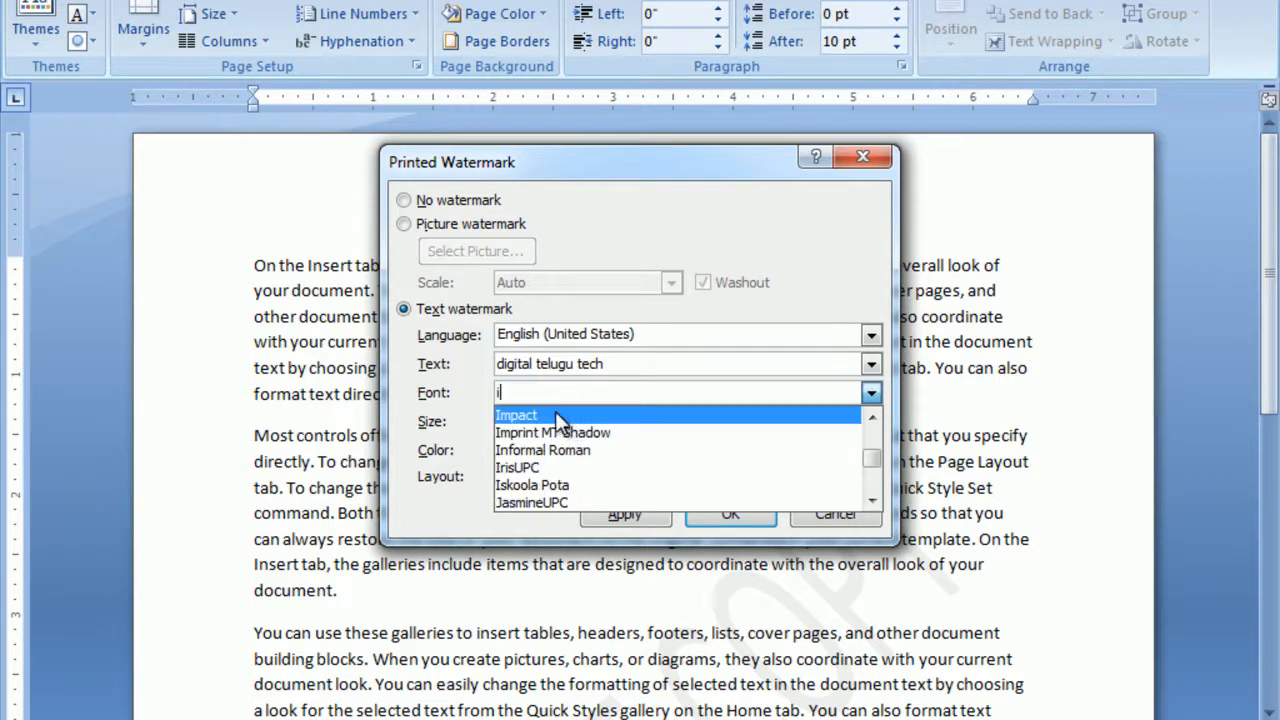
click(558, 416)
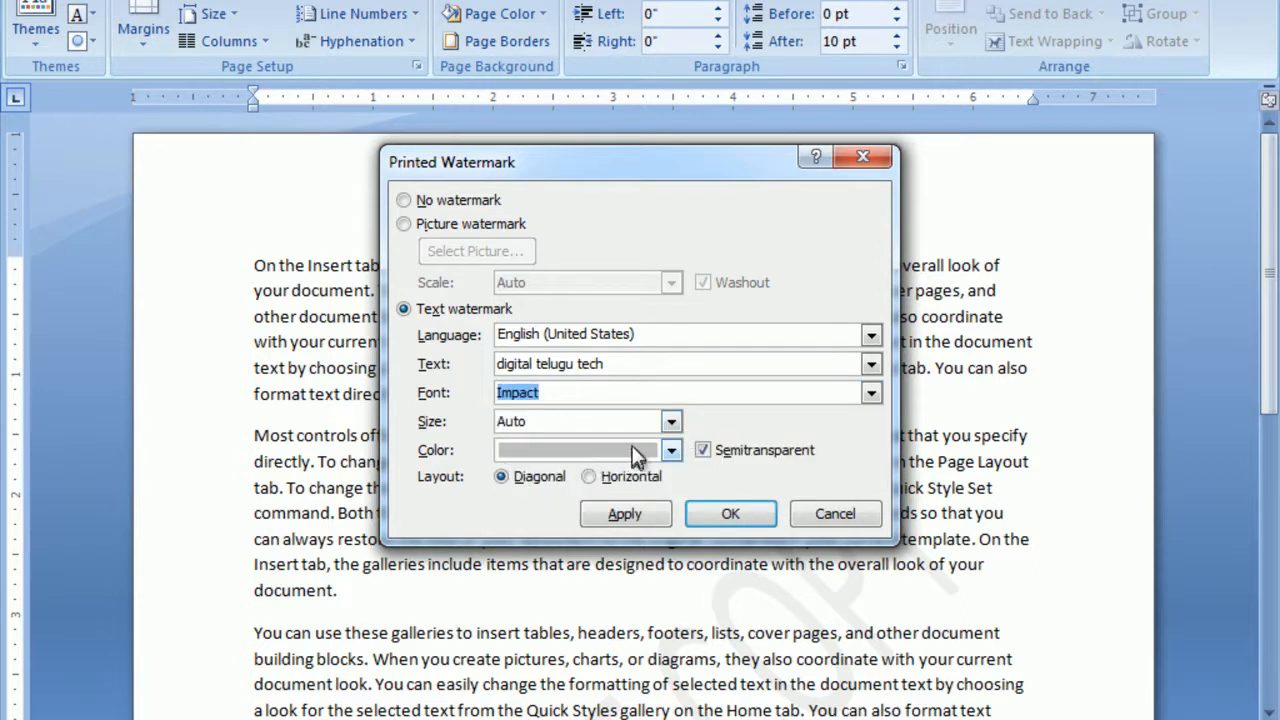
click(670, 424)
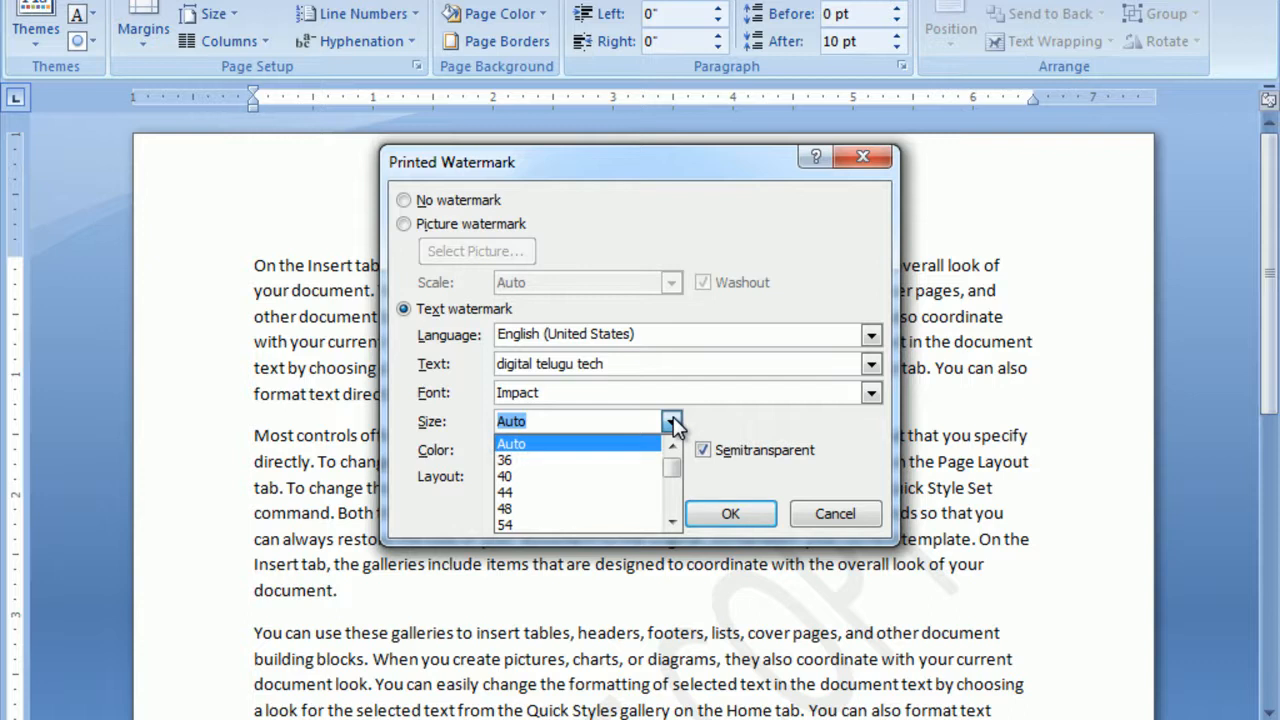
click(674, 424)
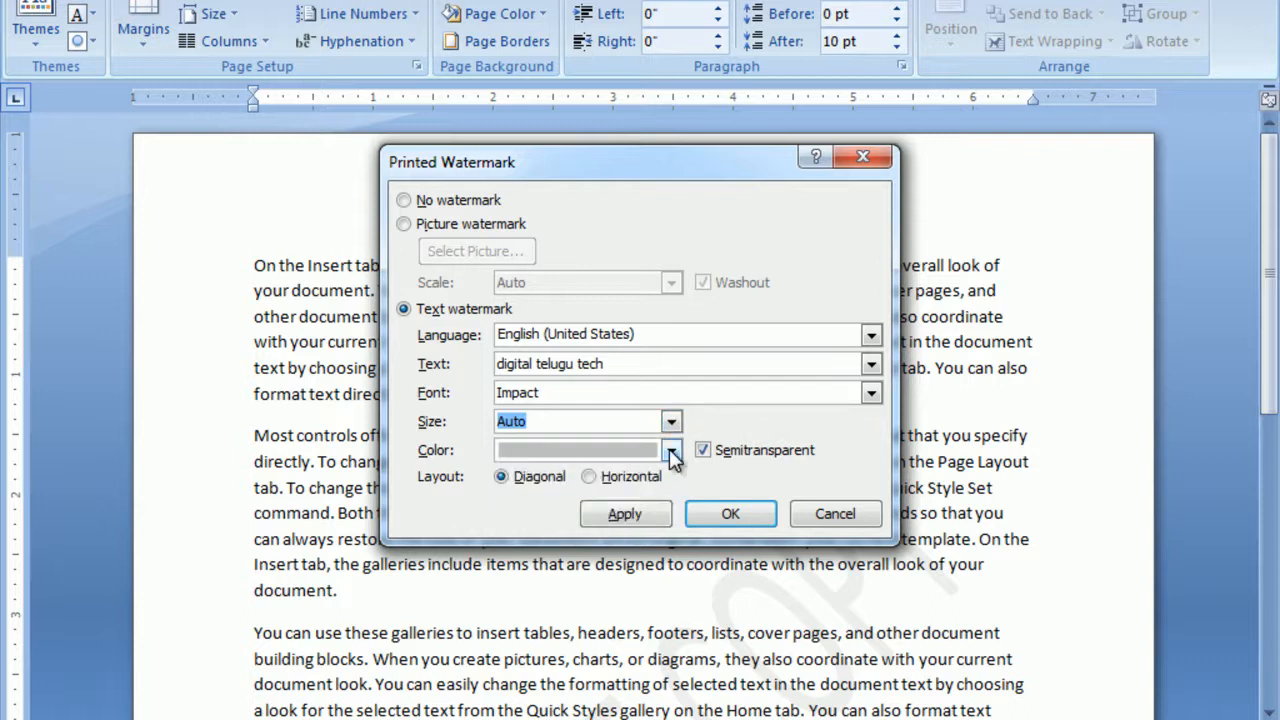
click(669, 449)
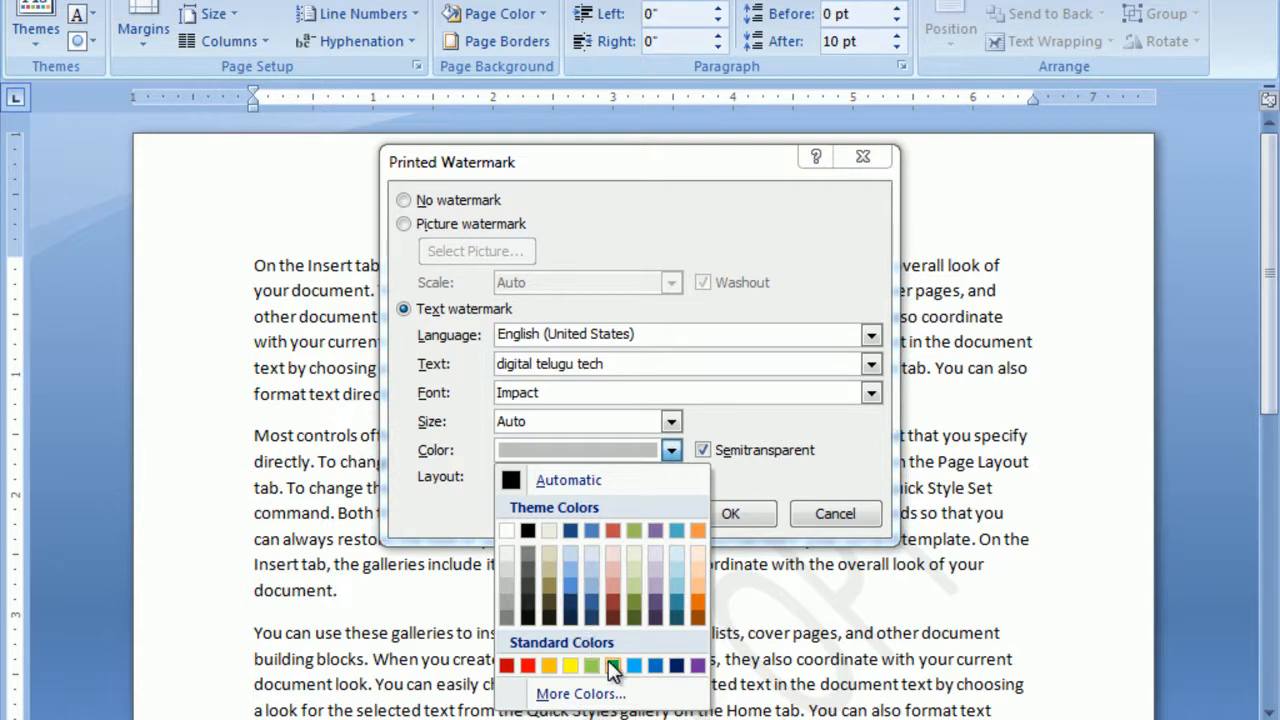
click(654, 666)
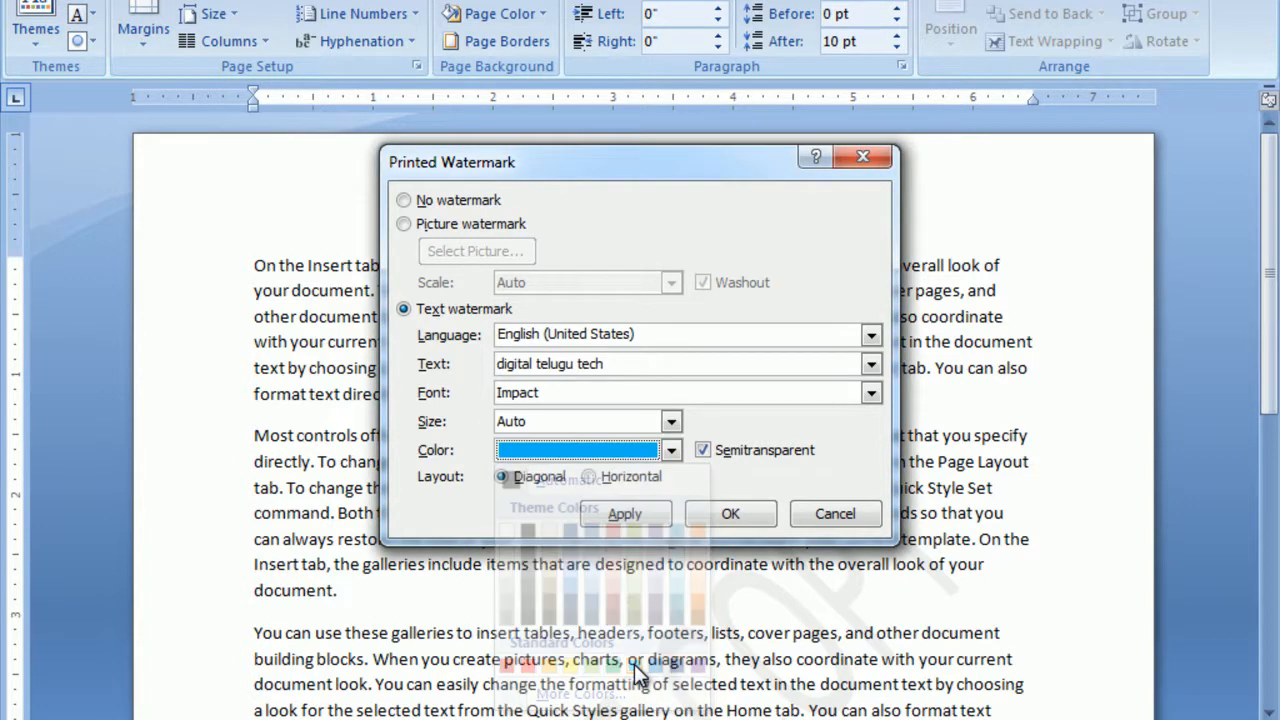
click(630, 514)
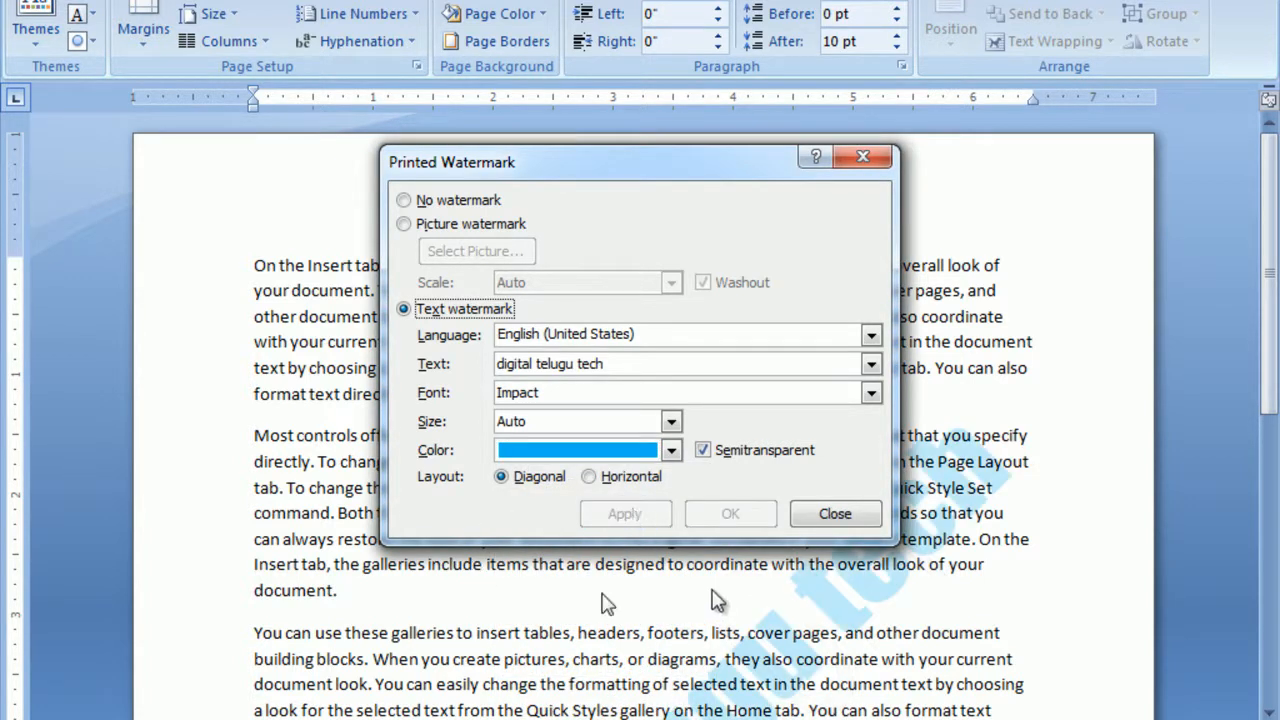
click(834, 515)
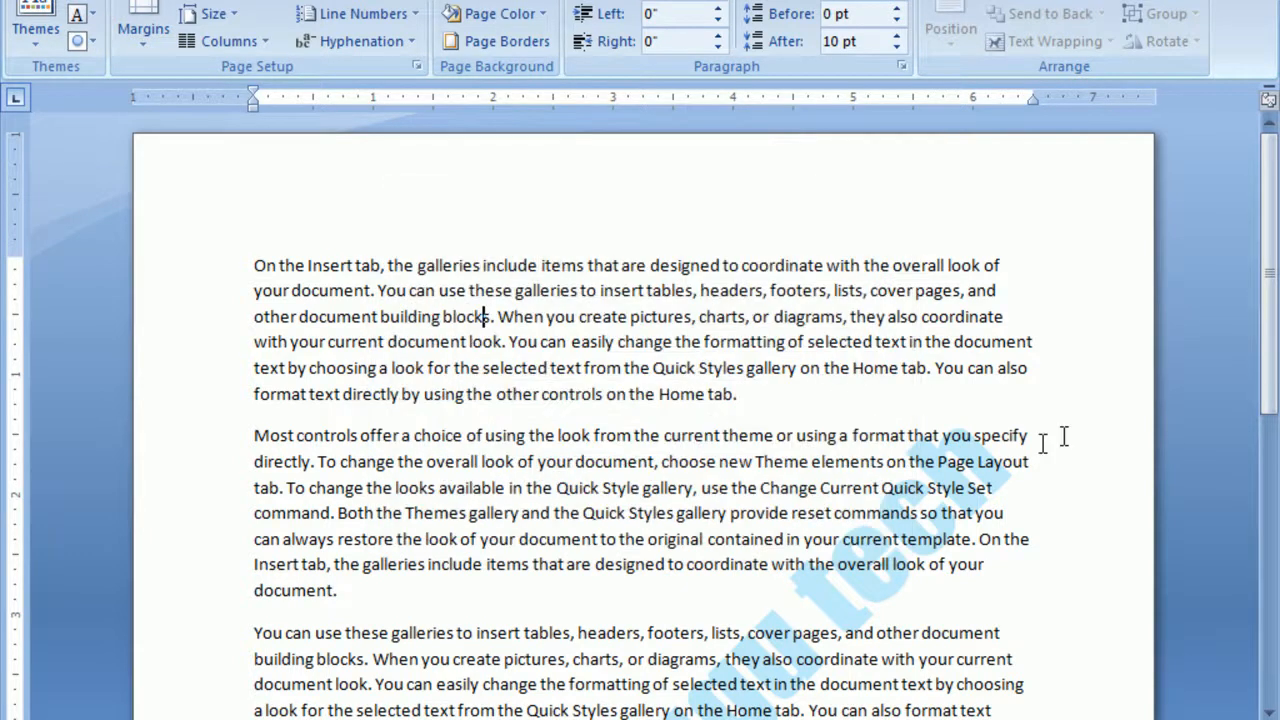
Look over the watermark on the page and remove it from the document
scroll(1051, 437, down, 5)
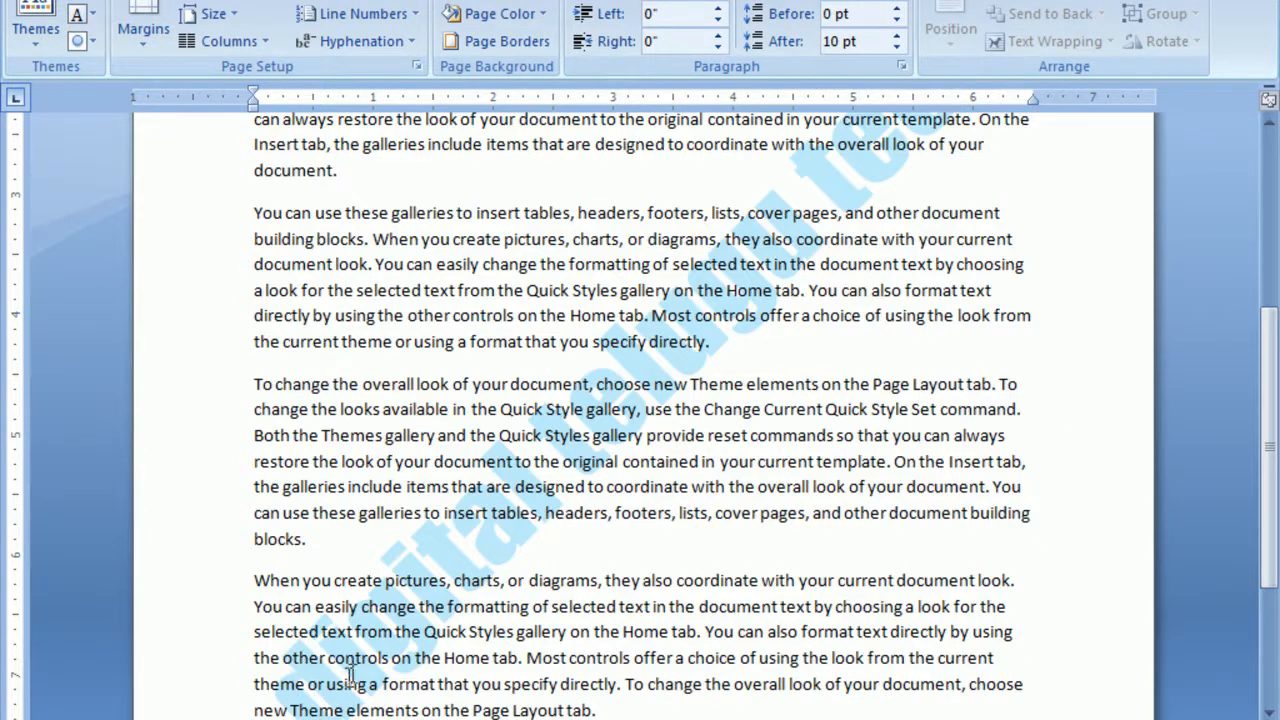
scroll(641, 416, up, 2)
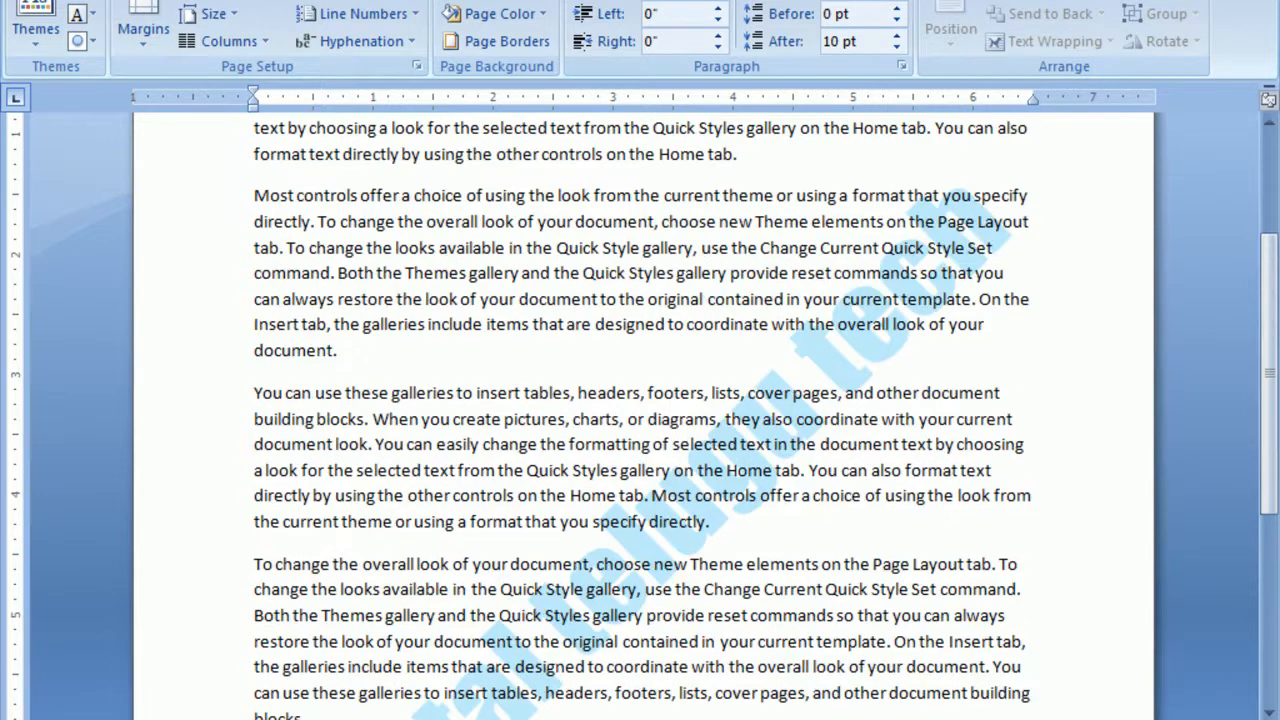
scroll(641, 416, up, 2)
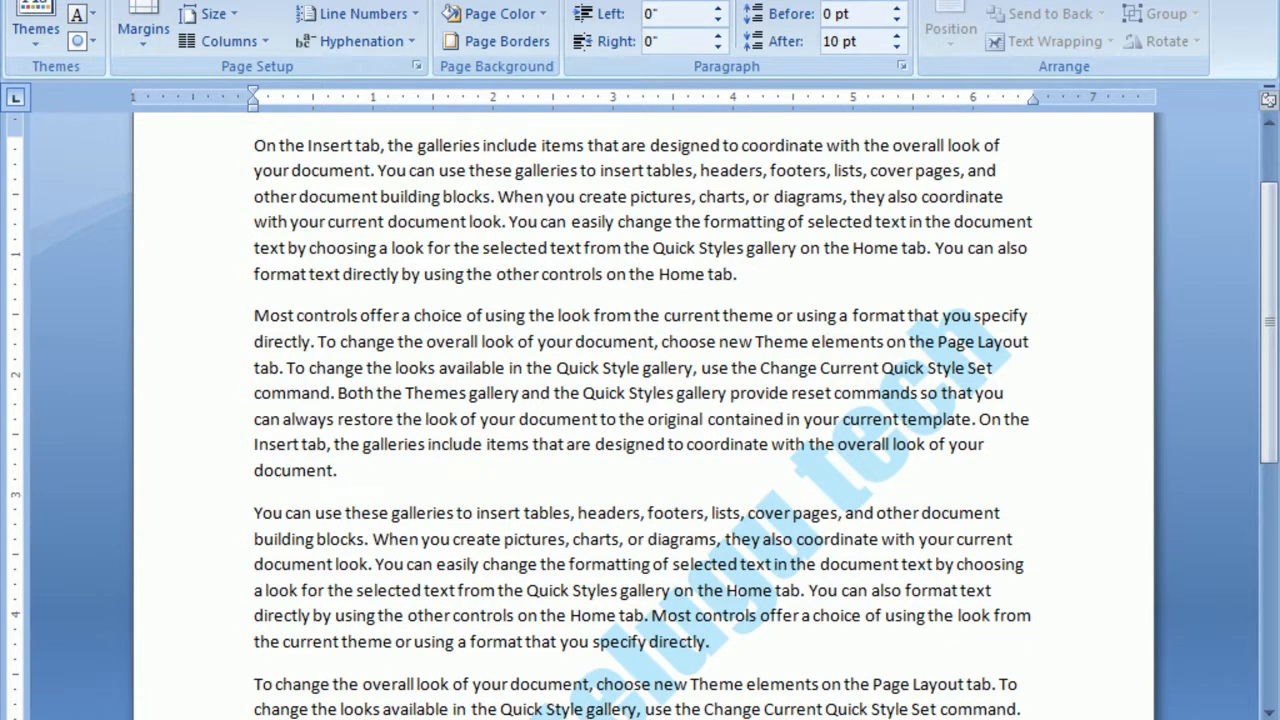
scroll(760, 420, down, 7)
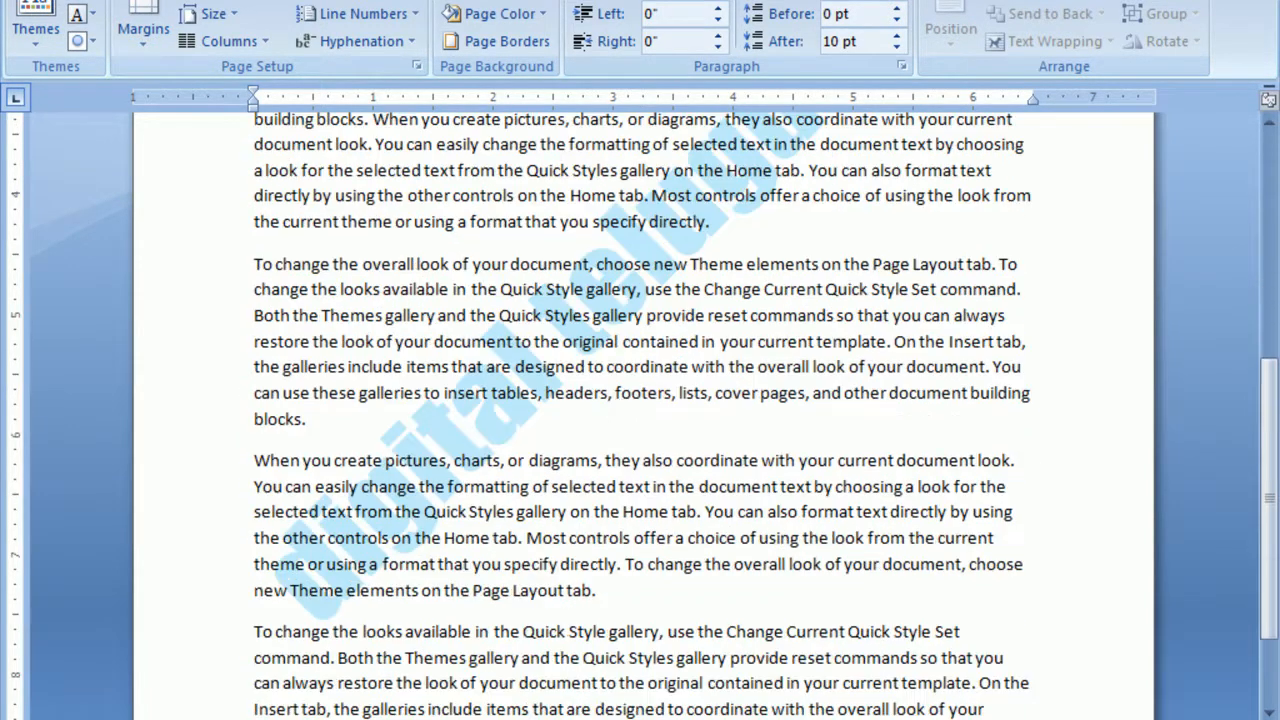
scroll(540, 477, up, 4)
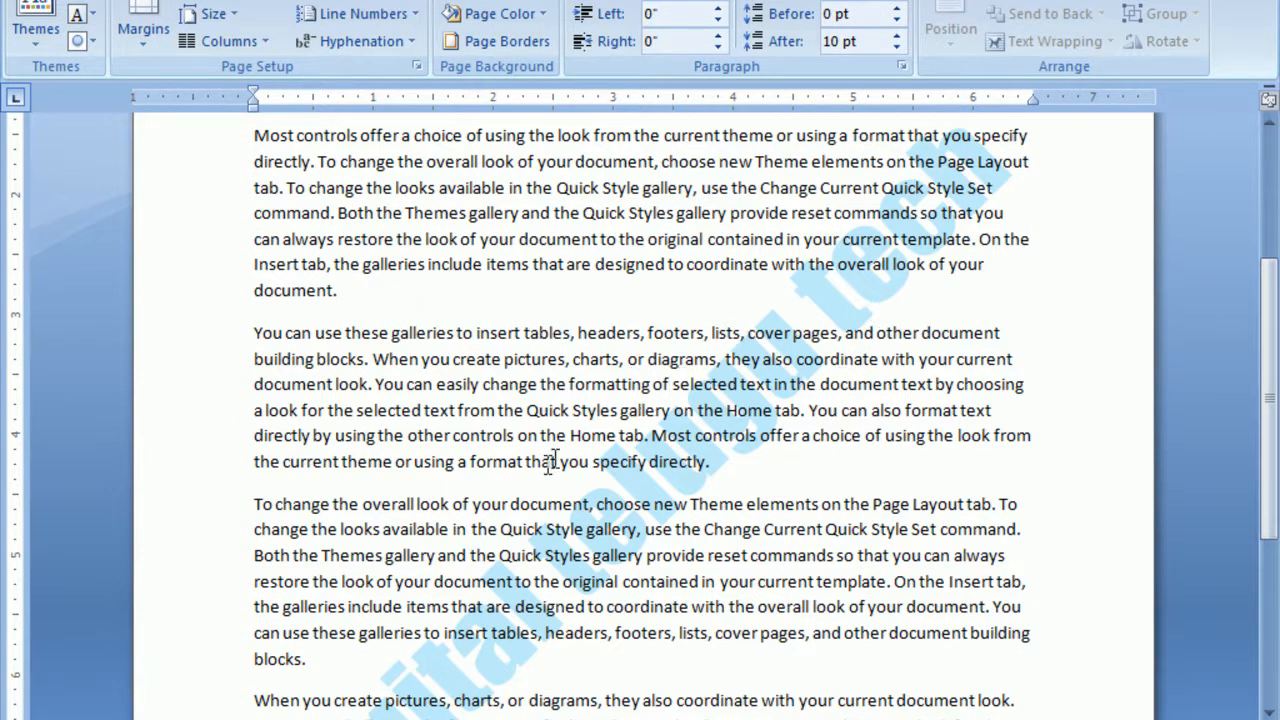
scroll(640, 420, up, 4)
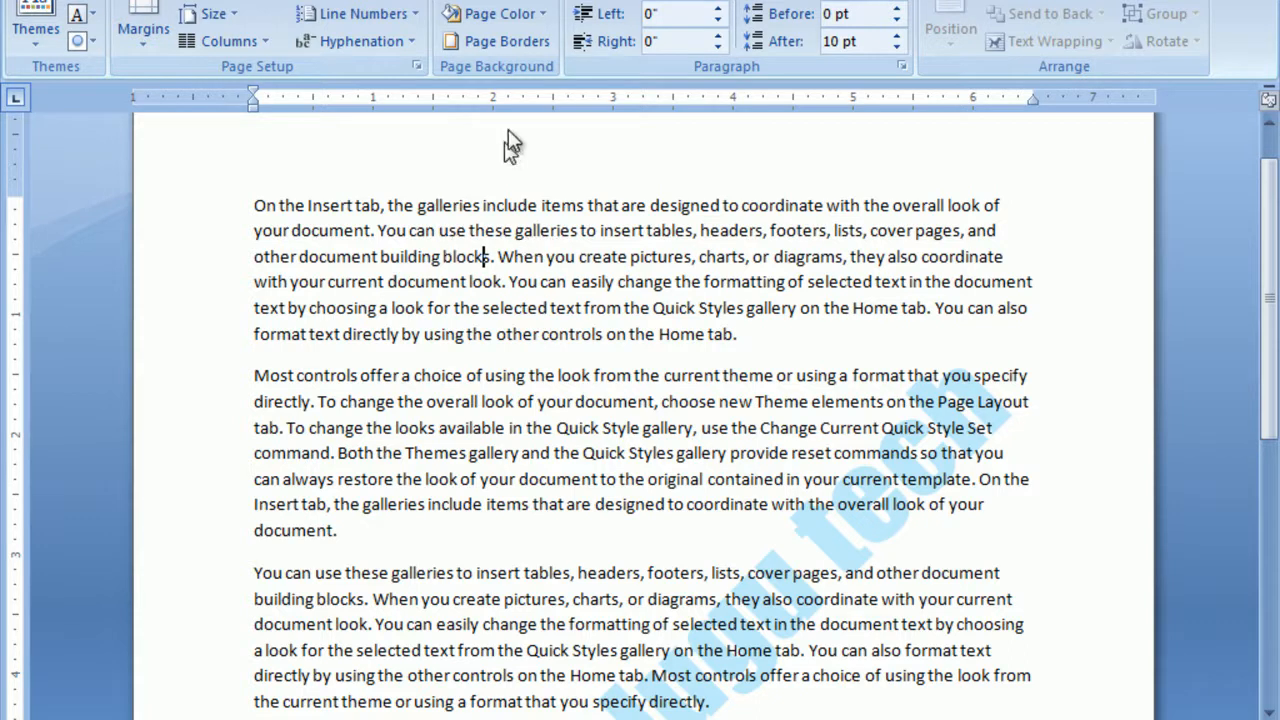
click(544, 2)
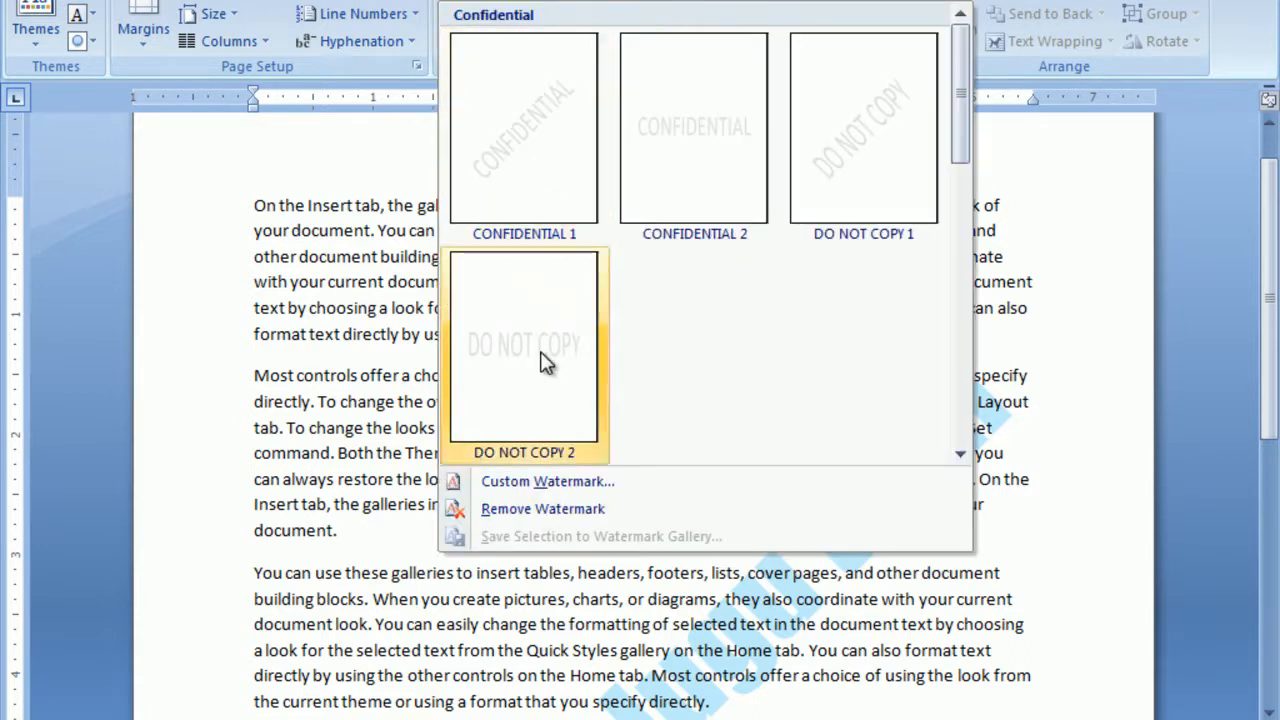
click(535, 510)
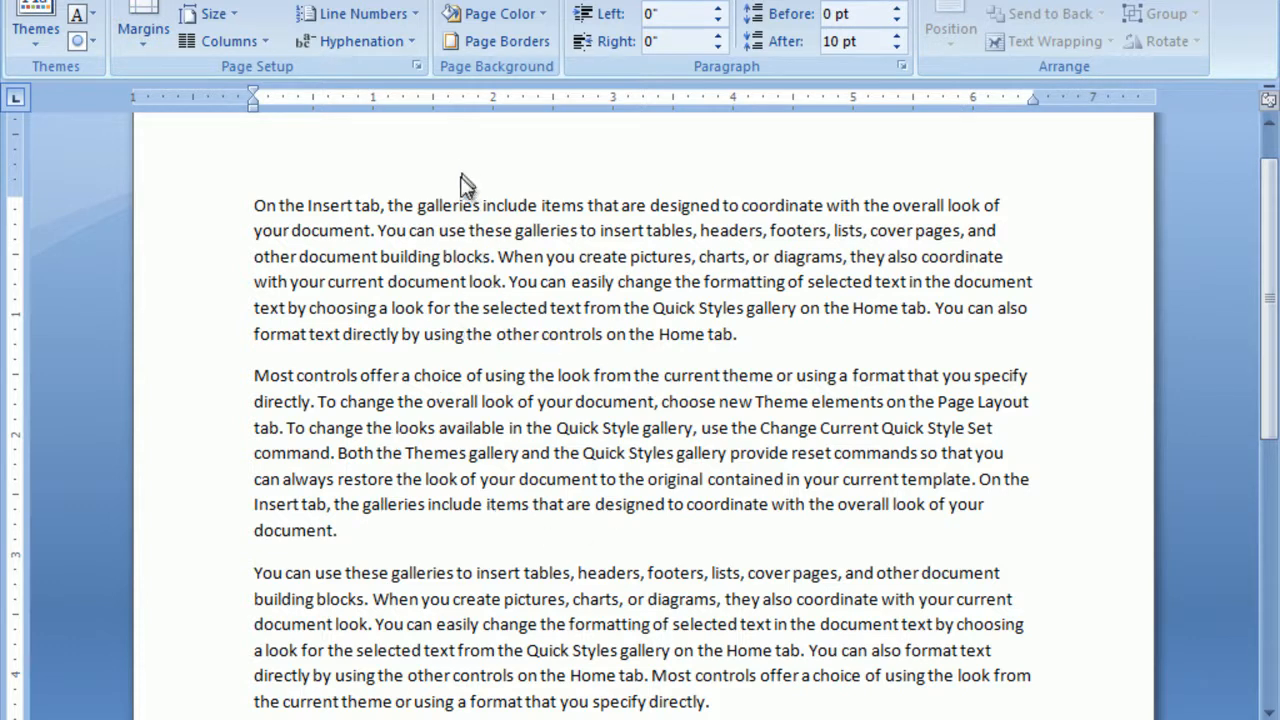
Set the page color to the lightest tint of the dark blue theme color
click(540, 17)
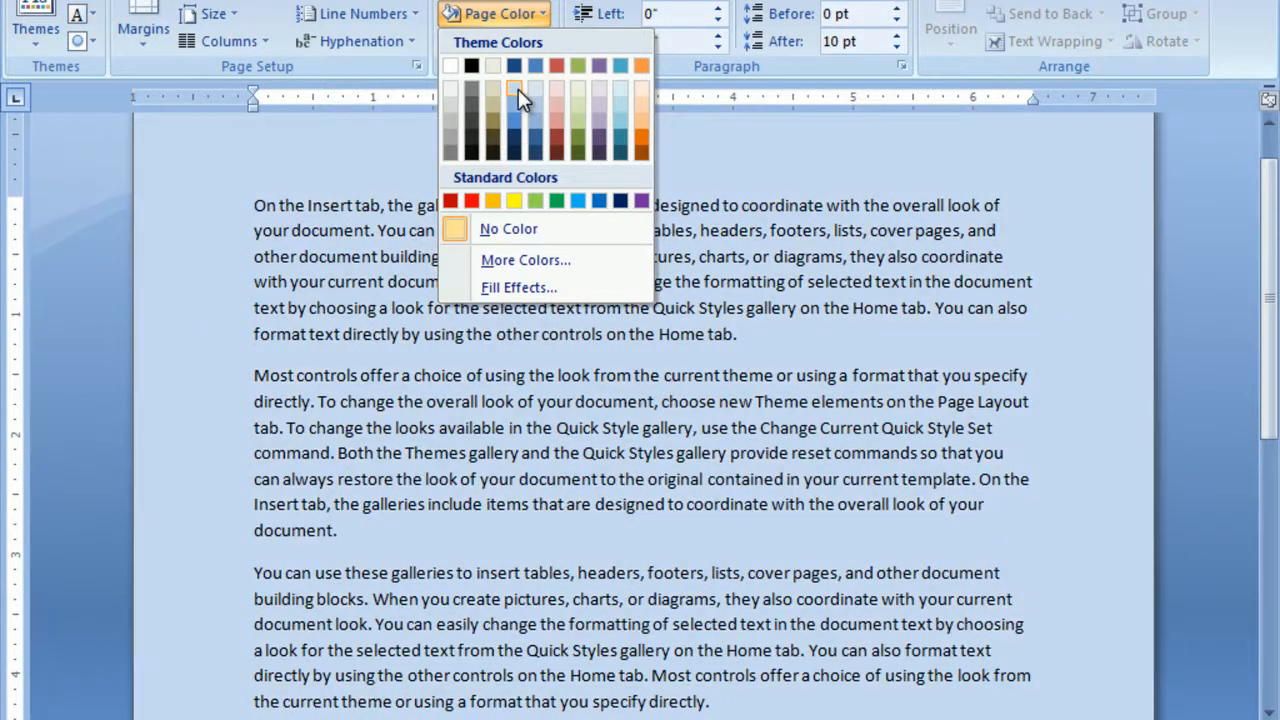
click(515, 88)
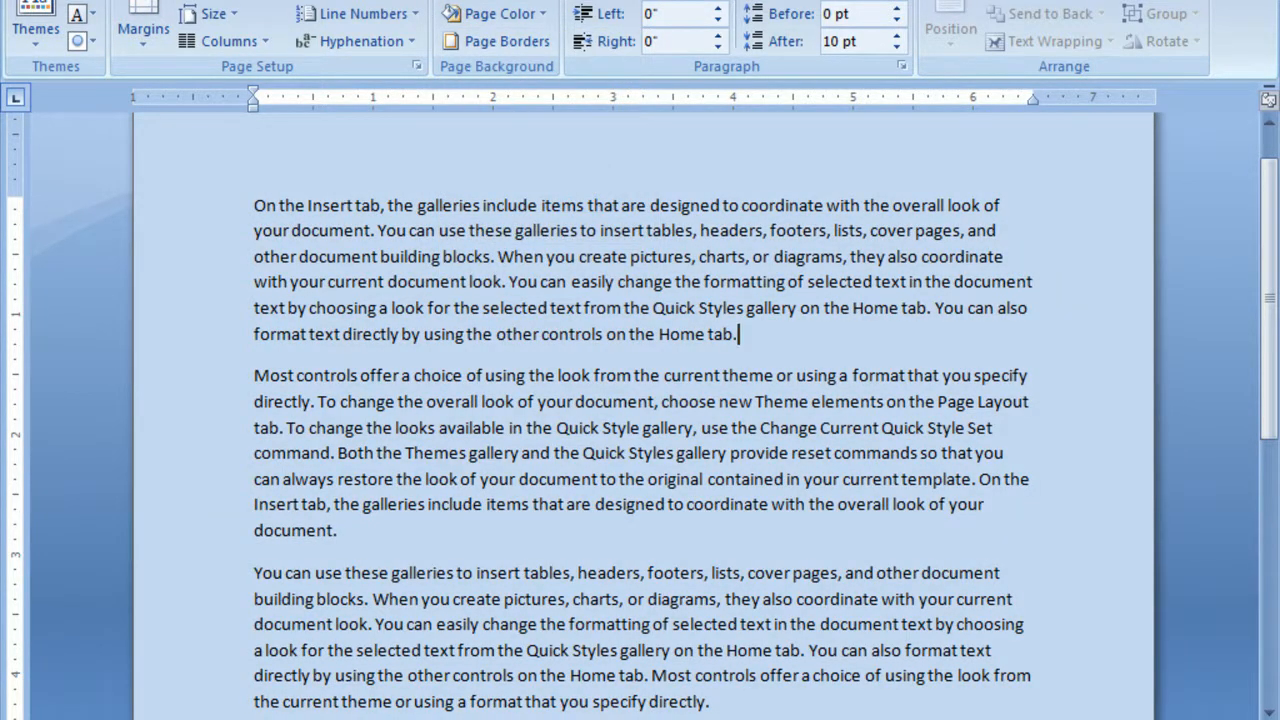
scroll(740, 390, up, 1)
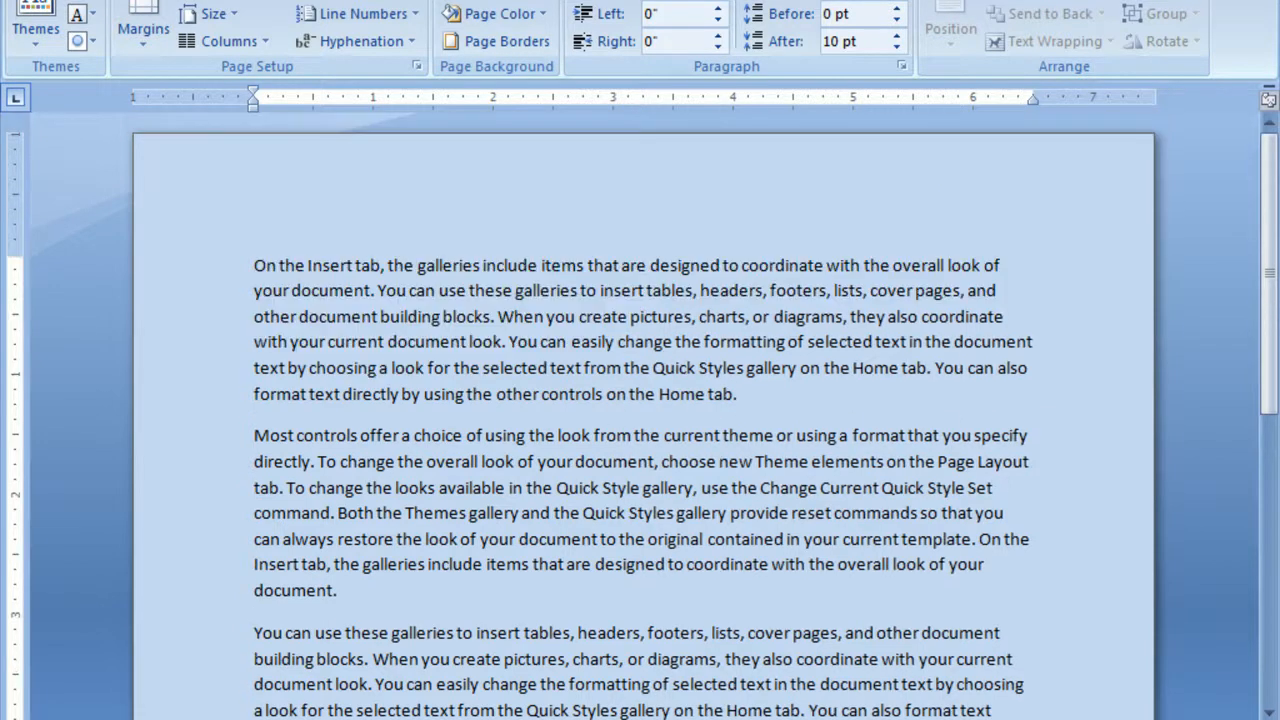
scroll(740, 390, down, 5)
Reset the page background to No Color
click(539, 14)
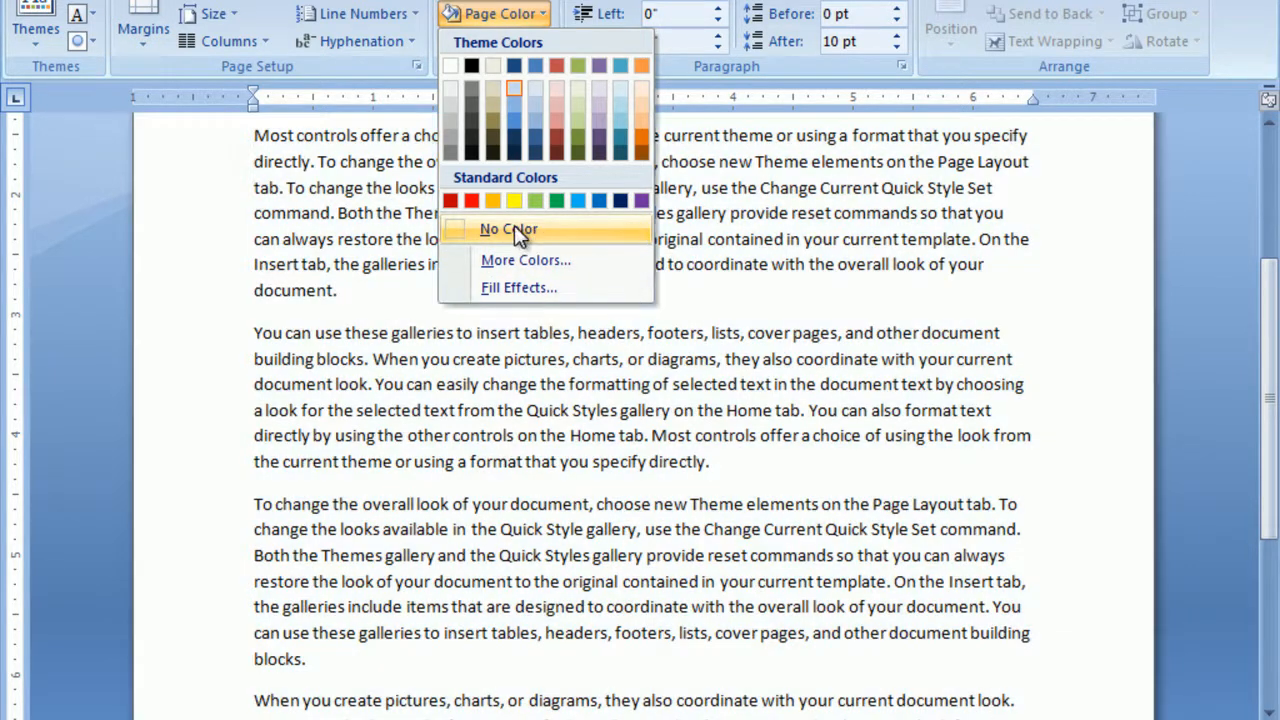
click(514, 227)
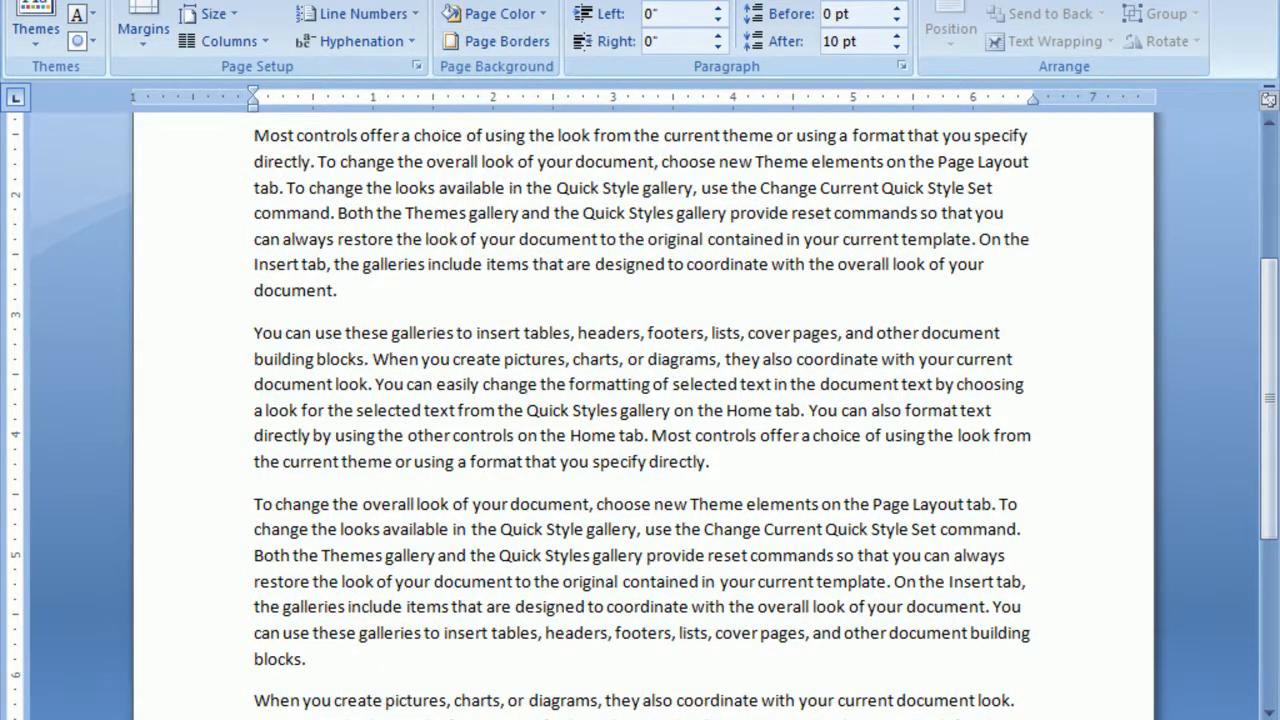
scroll(434, 332, up, 3)
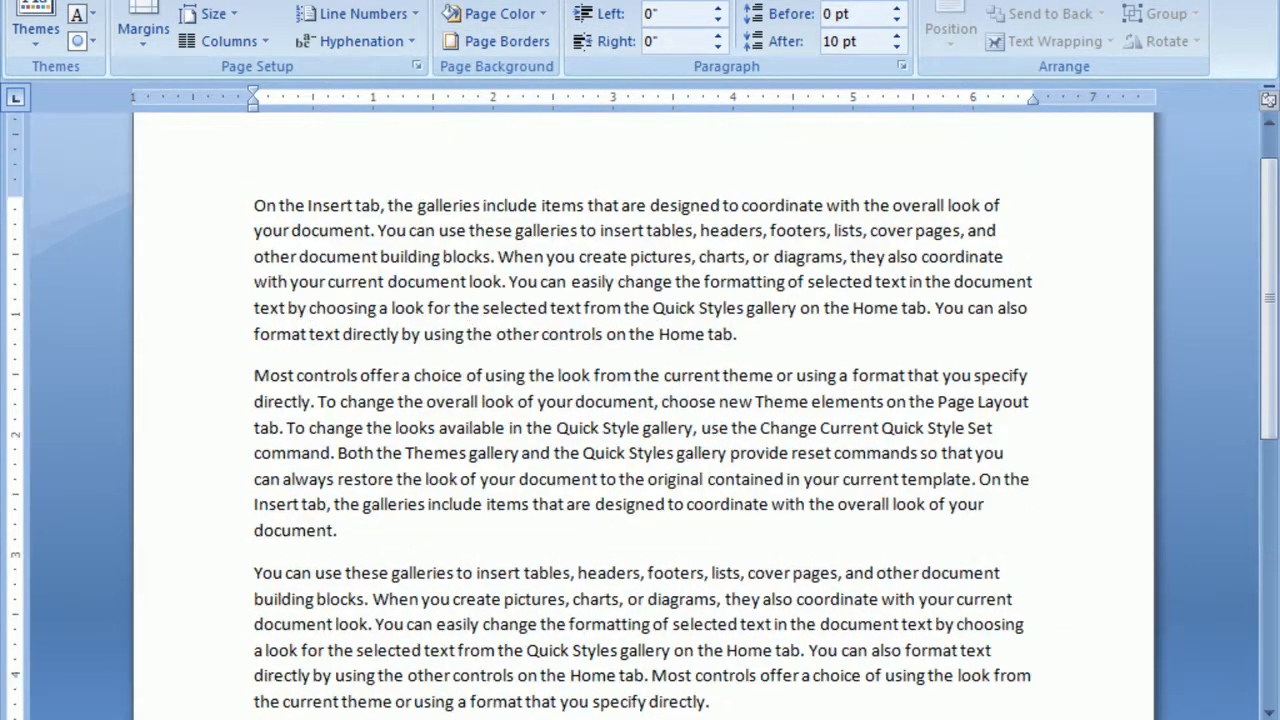
Add a box page border in the double wavy line style, ¾ pt wide, to the whole document
click(513, 43)
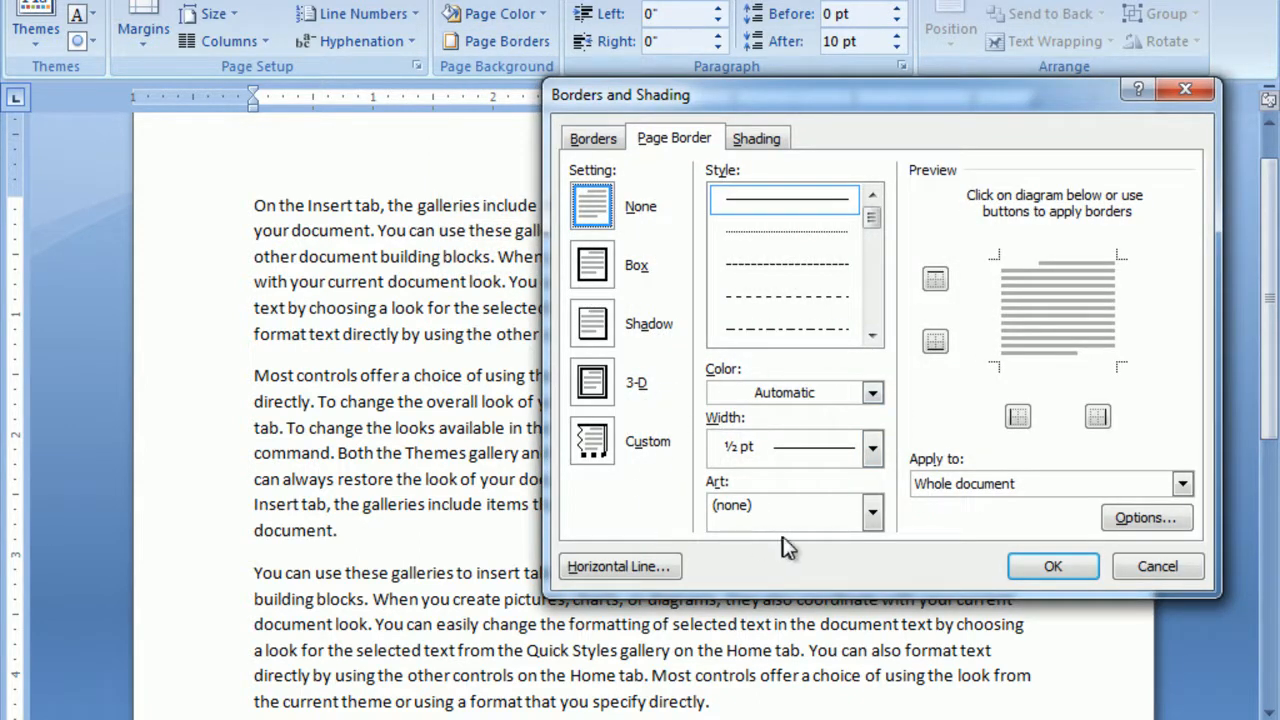
click(872, 450)
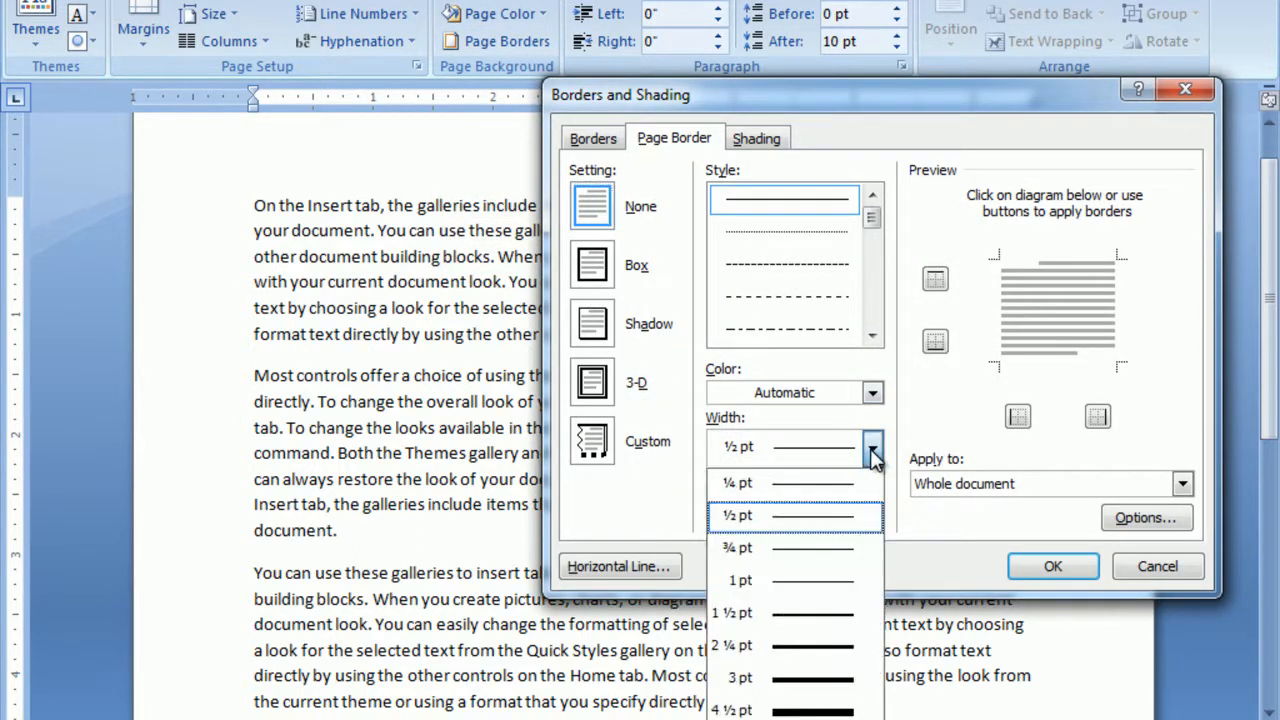
click(810, 578)
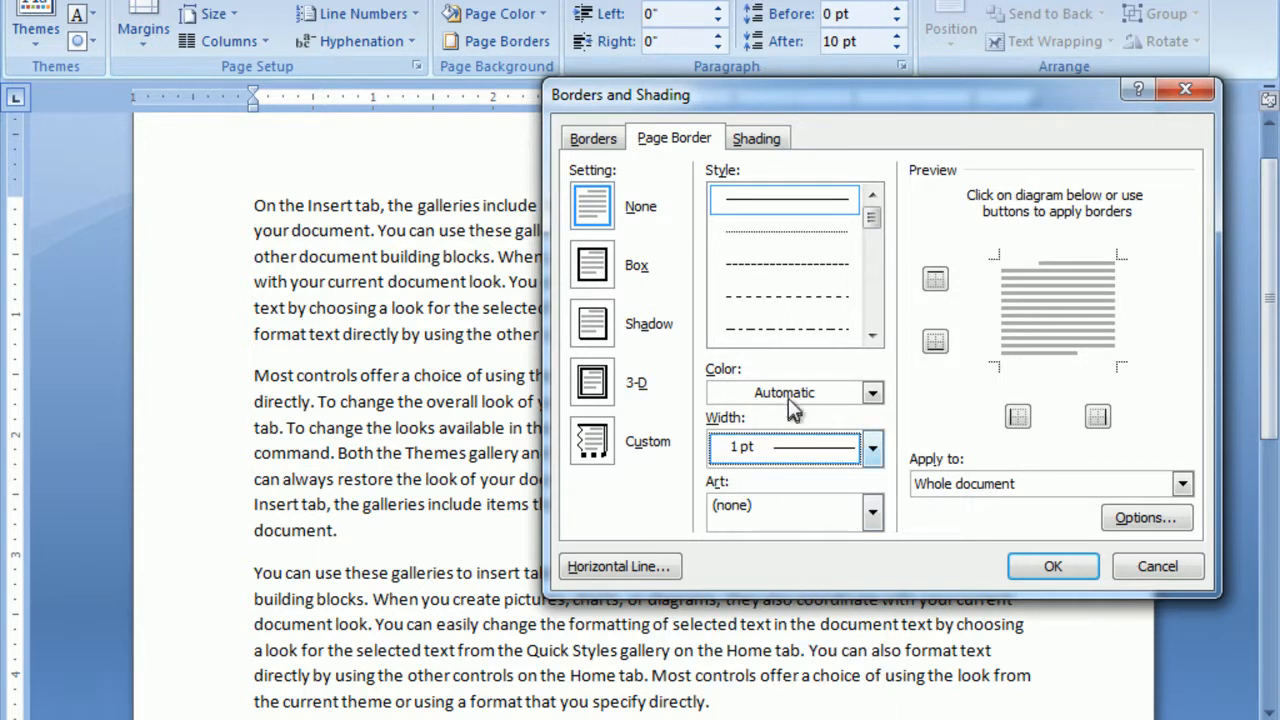
click(795, 265)
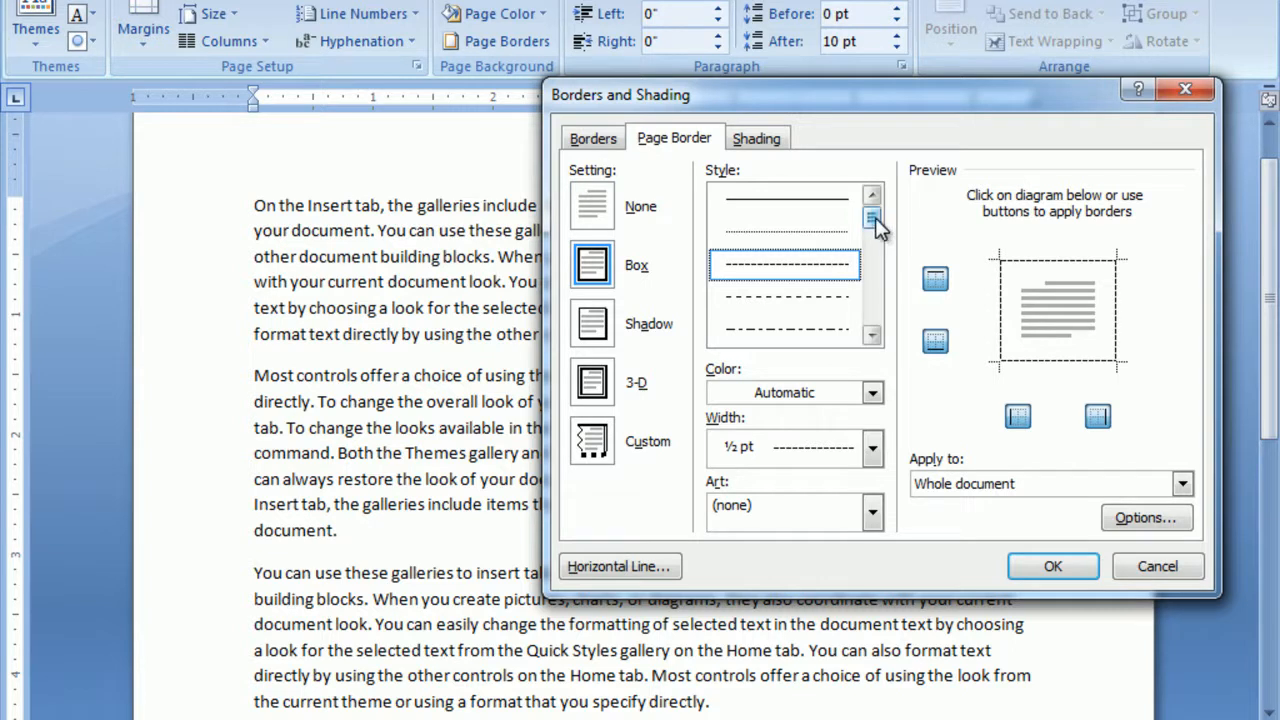
drag(875, 220, 873, 291)
click(820, 334)
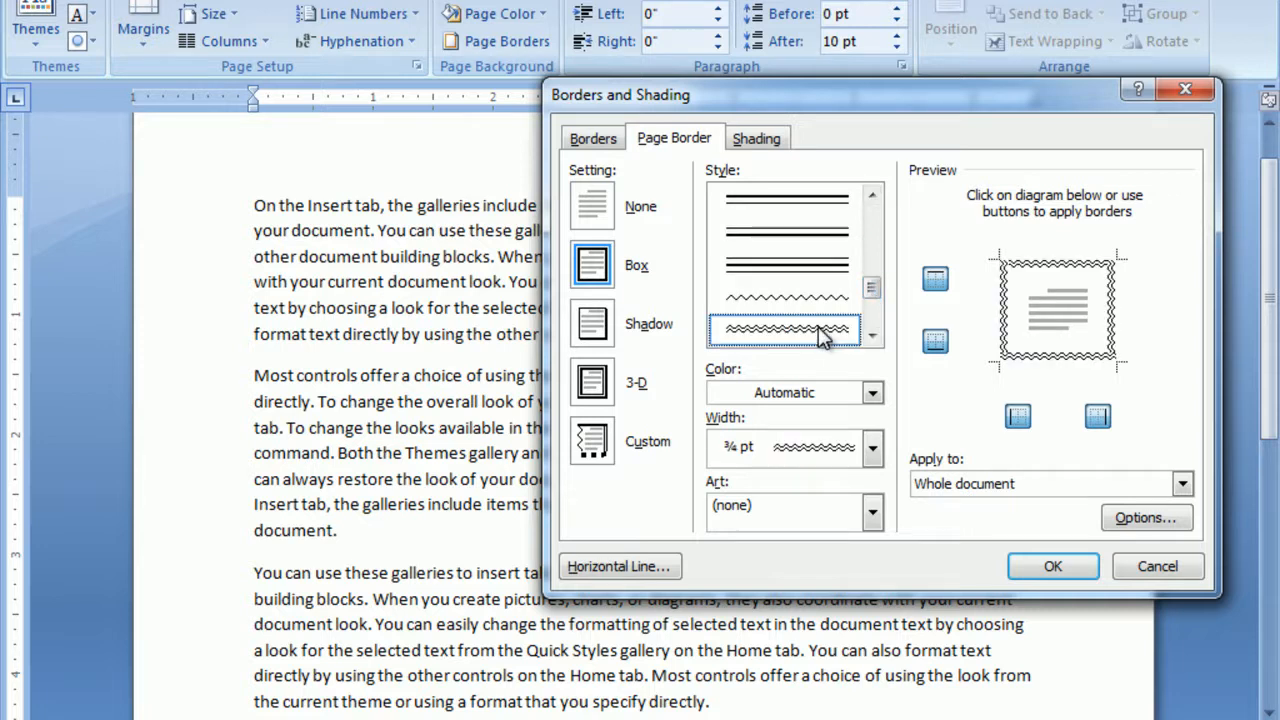
click(1060, 567)
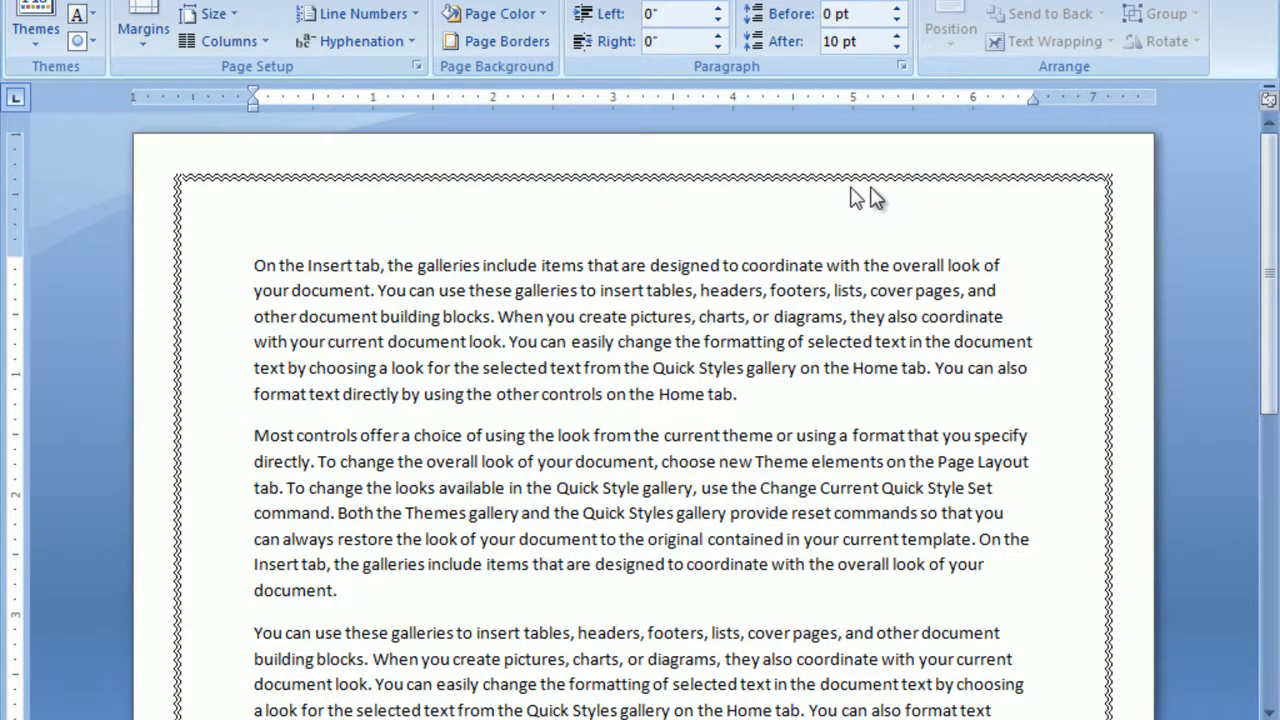
Look over the page border's margin and display options, keeping the current settings
click(523, 45)
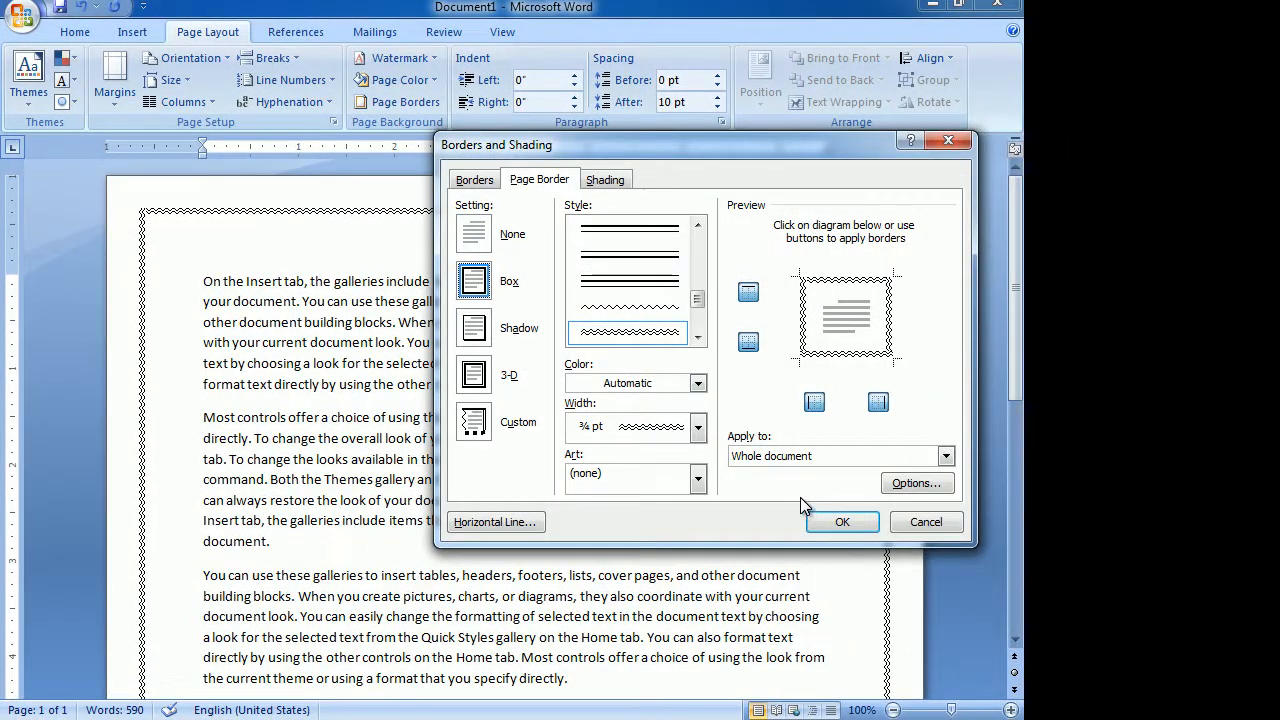
click(699, 484)
click(699, 484)
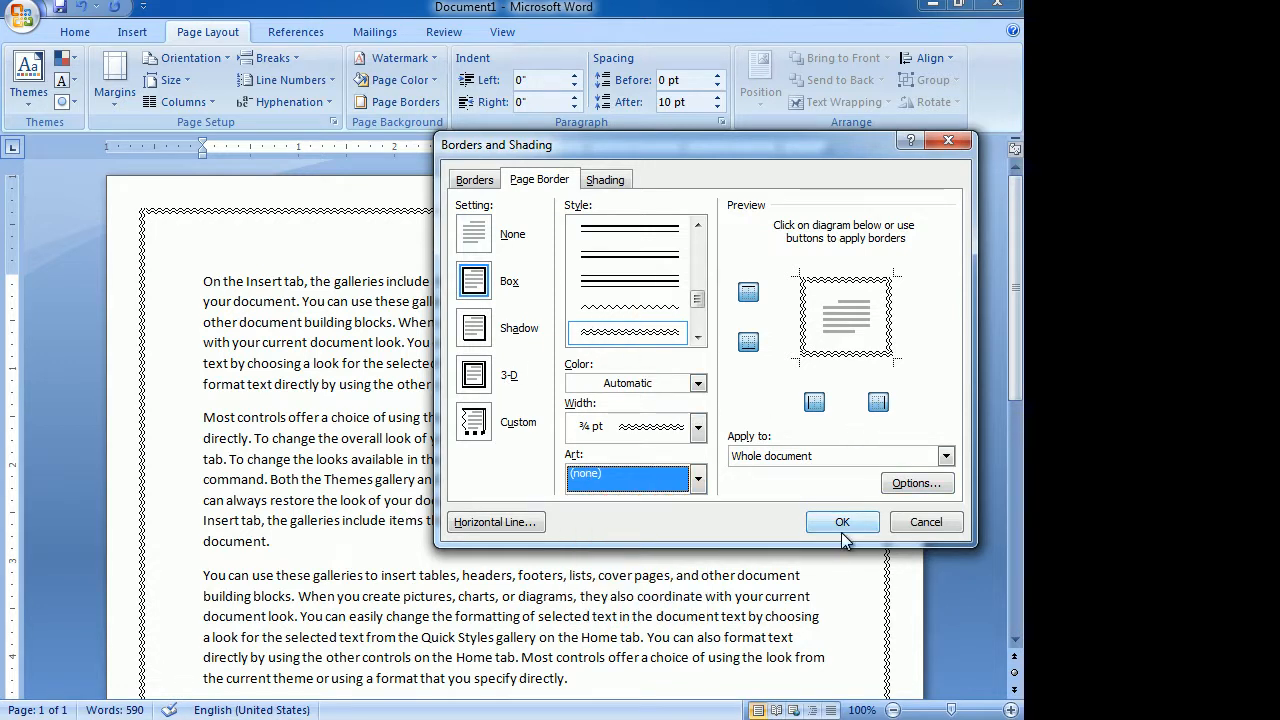
click(917, 484)
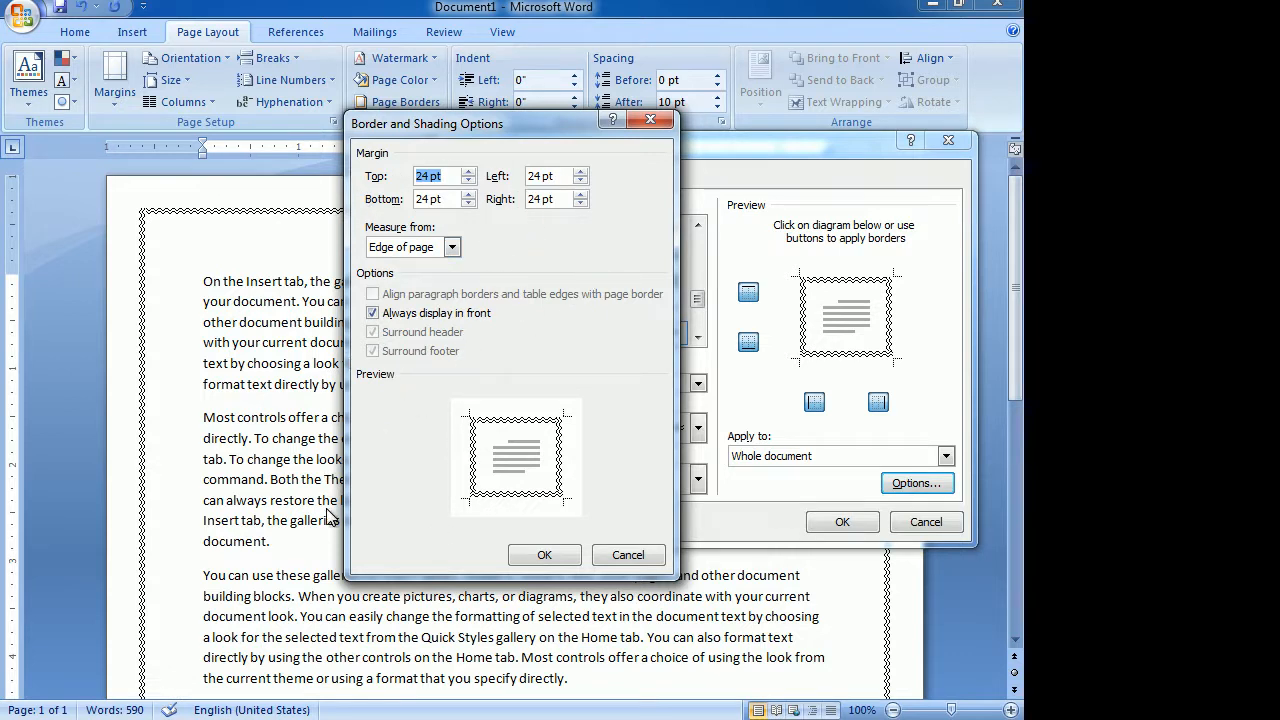
click(544, 555)
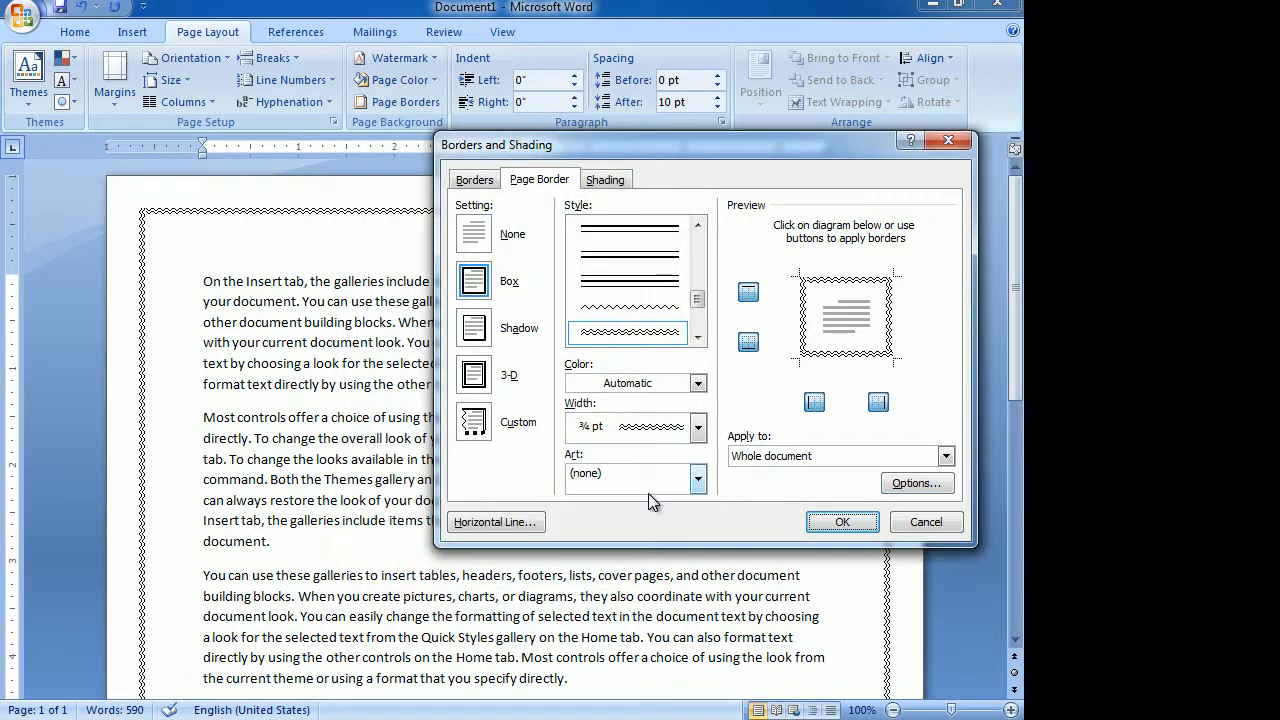
Change the whole-document box page border to the diagonally striped line style, 3 pt wide
drag(697, 305, 697, 323)
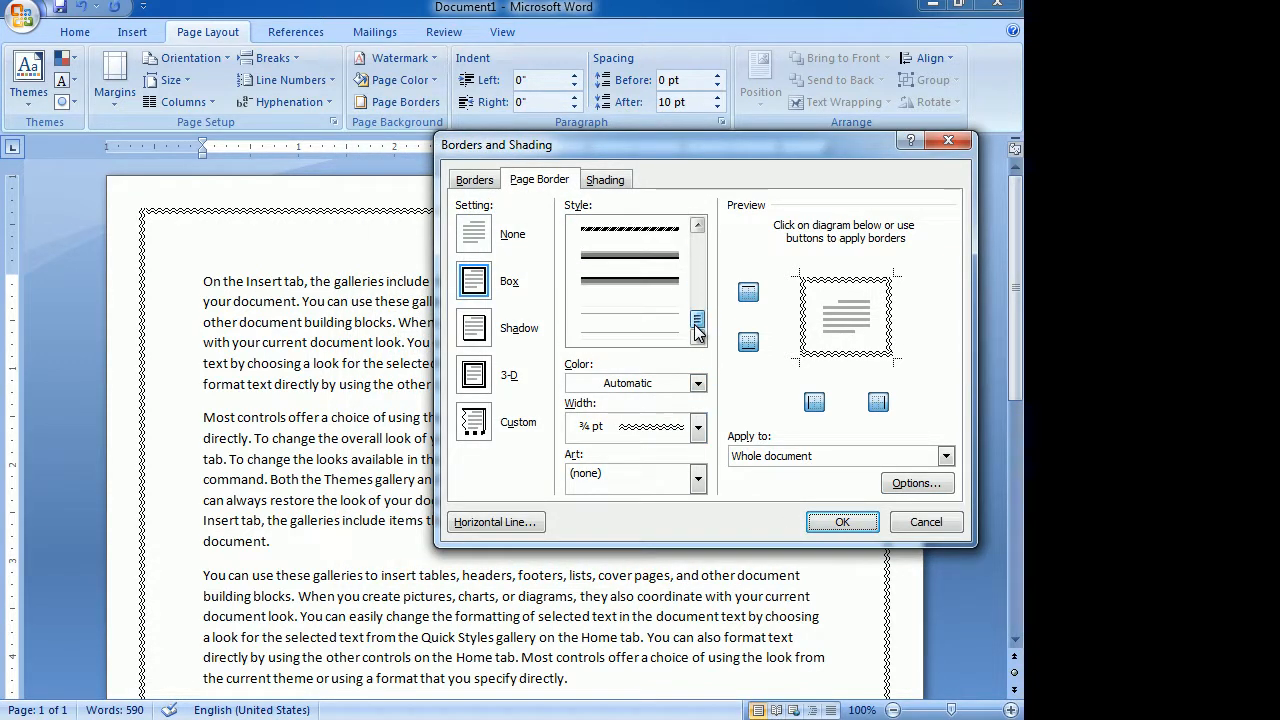
scroll(673, 293, up, 1)
click(658, 333)
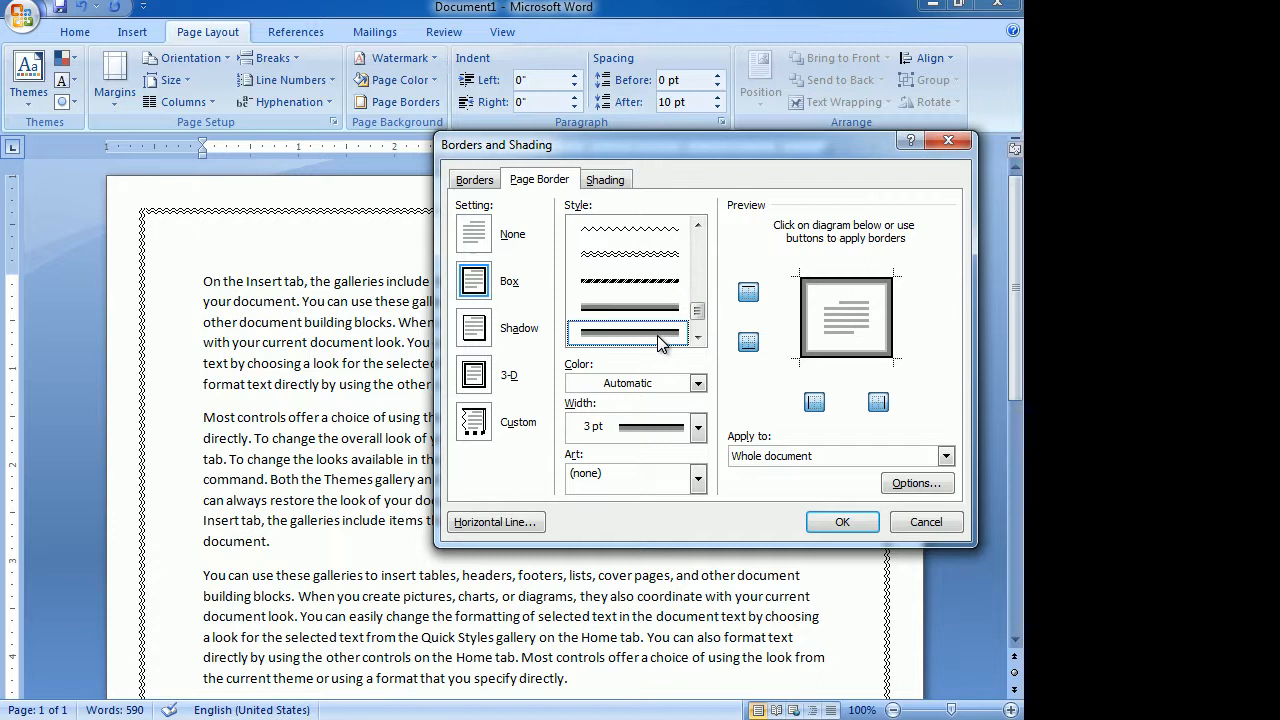
click(645, 281)
click(842, 522)
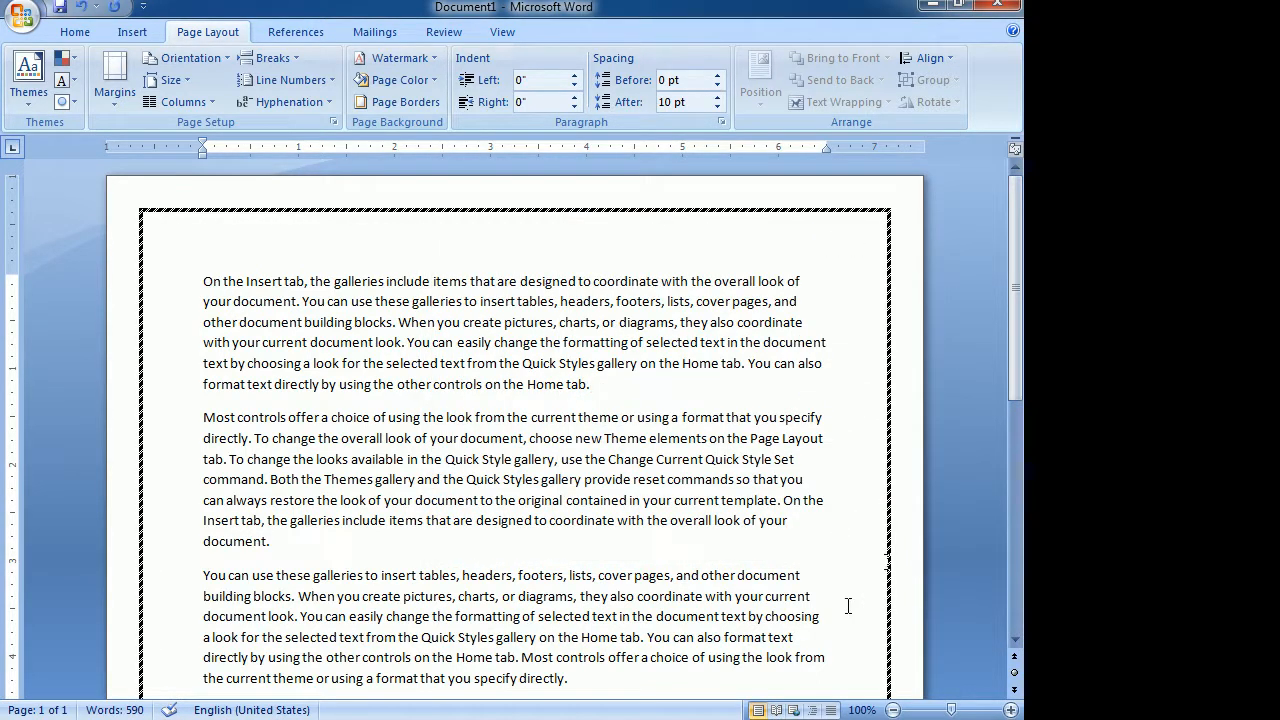
Set the color of the striped page border to the standard light blue
click(422, 104)
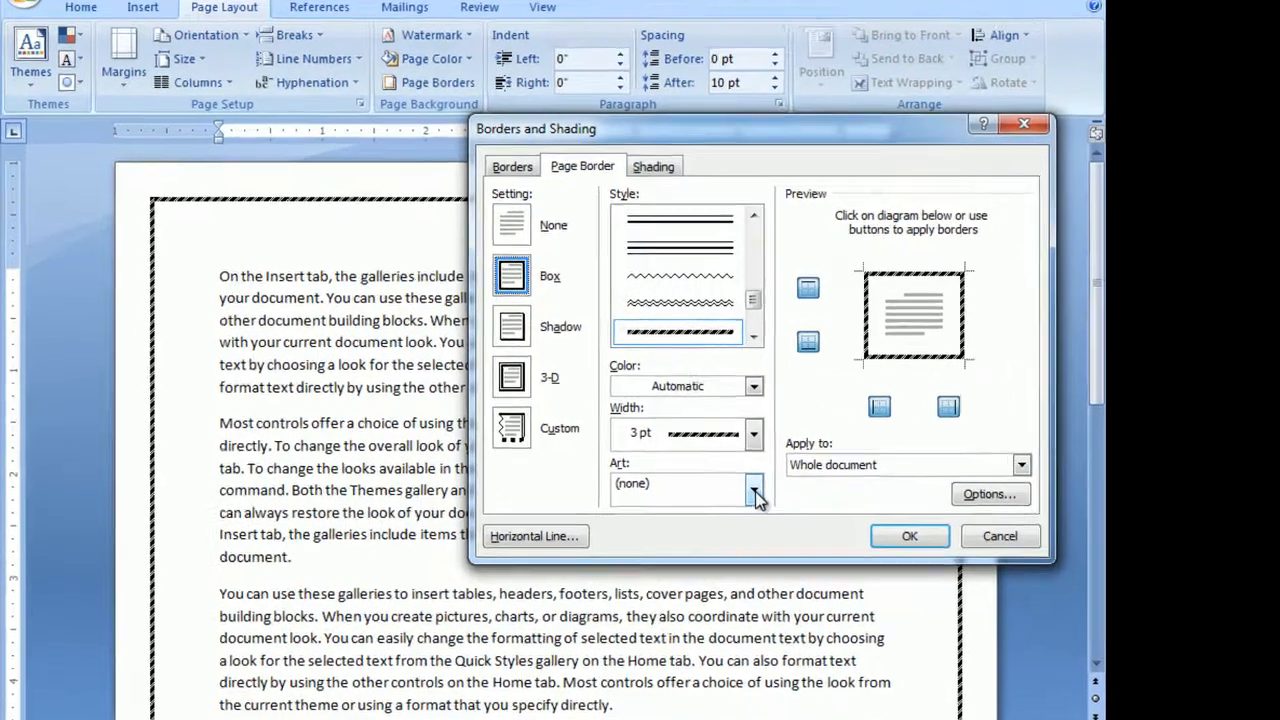
click(697, 479)
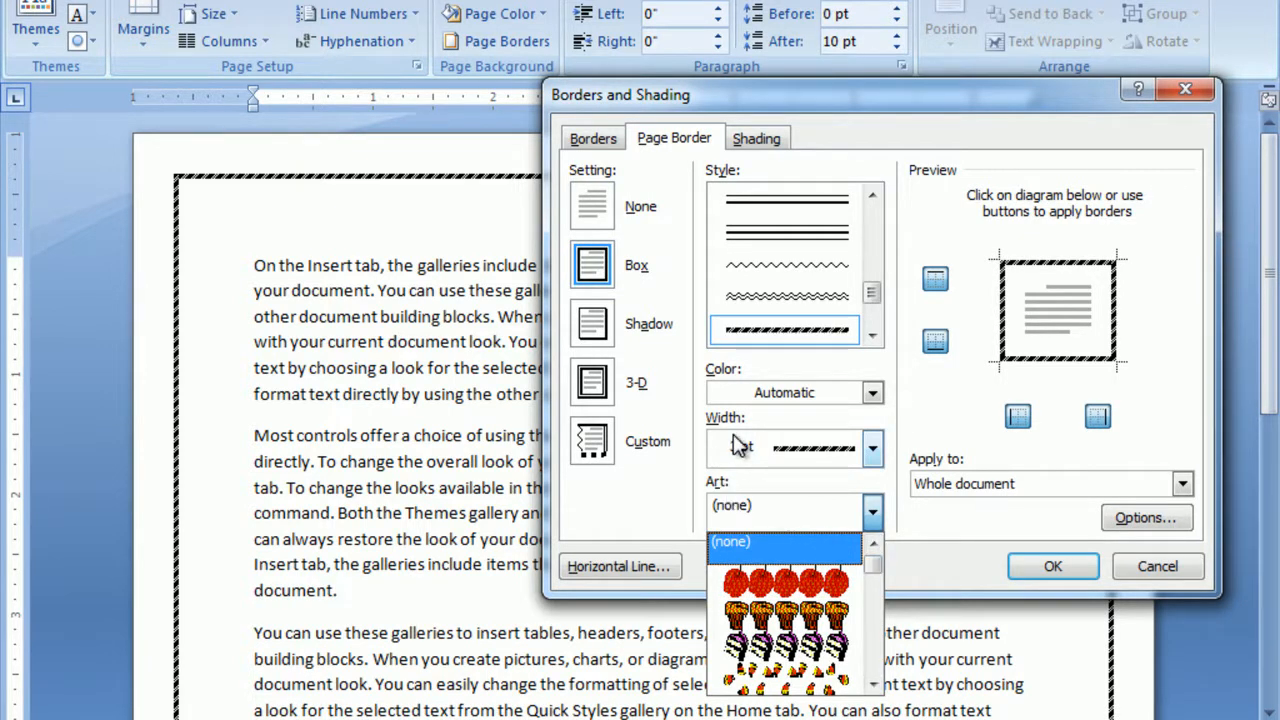
click(872, 511)
click(872, 393)
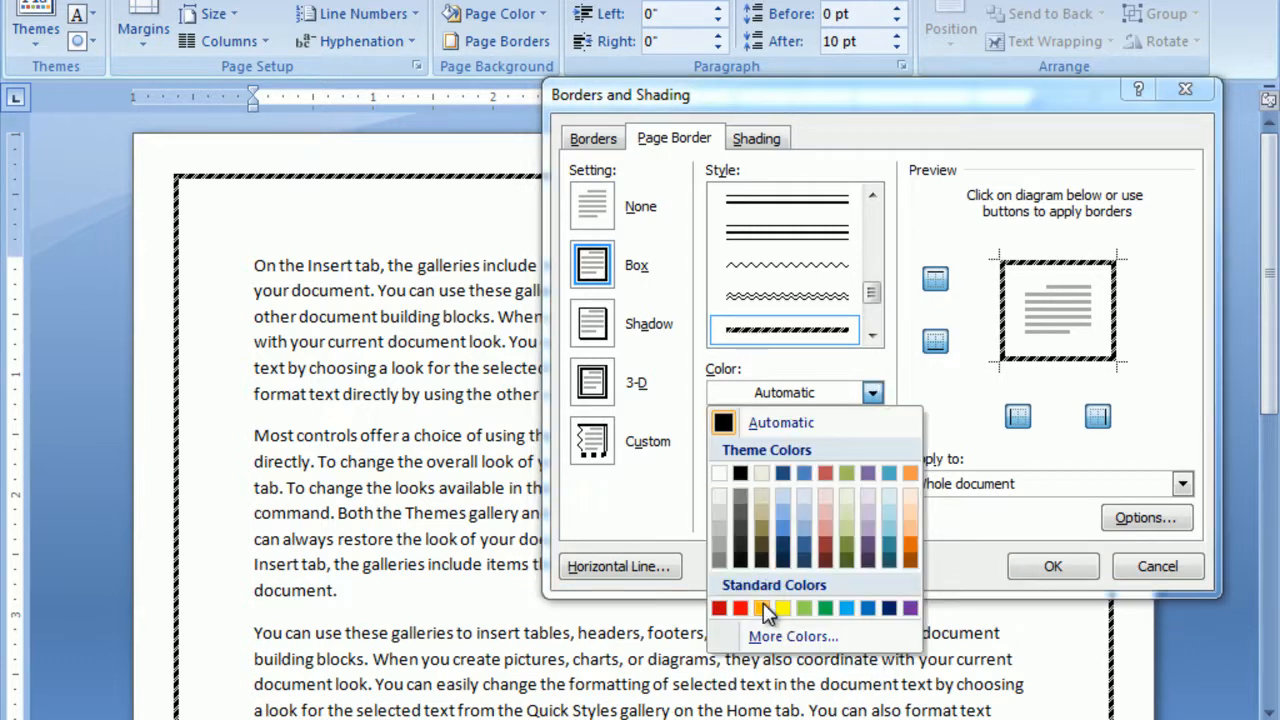
click(848, 608)
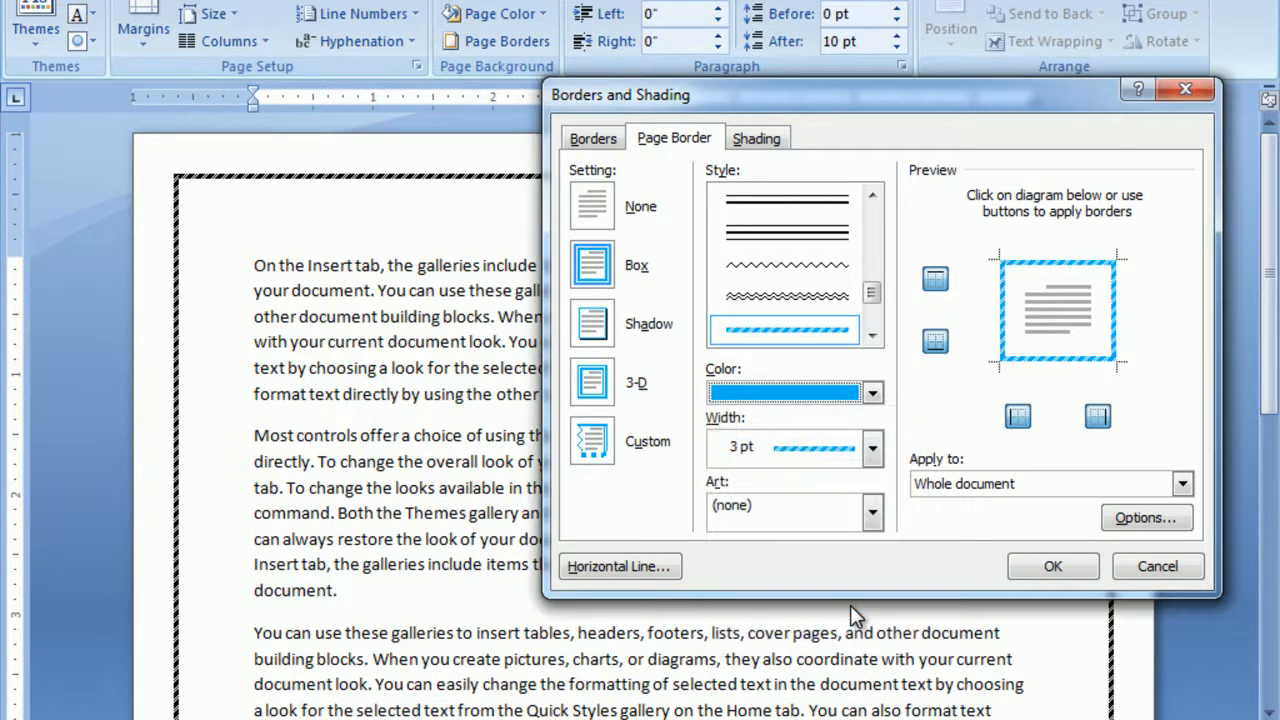
click(1046, 575)
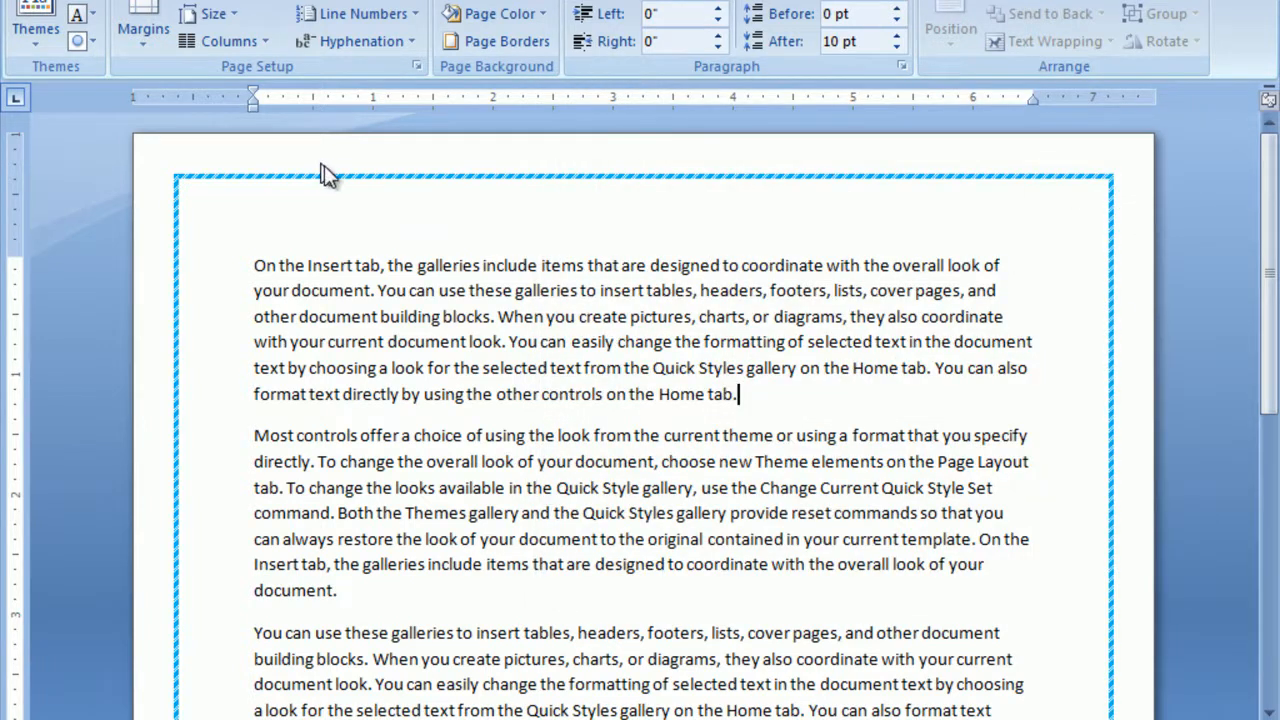
Apply the palm tree art as the page border and look it over down the page
click(505, 40)
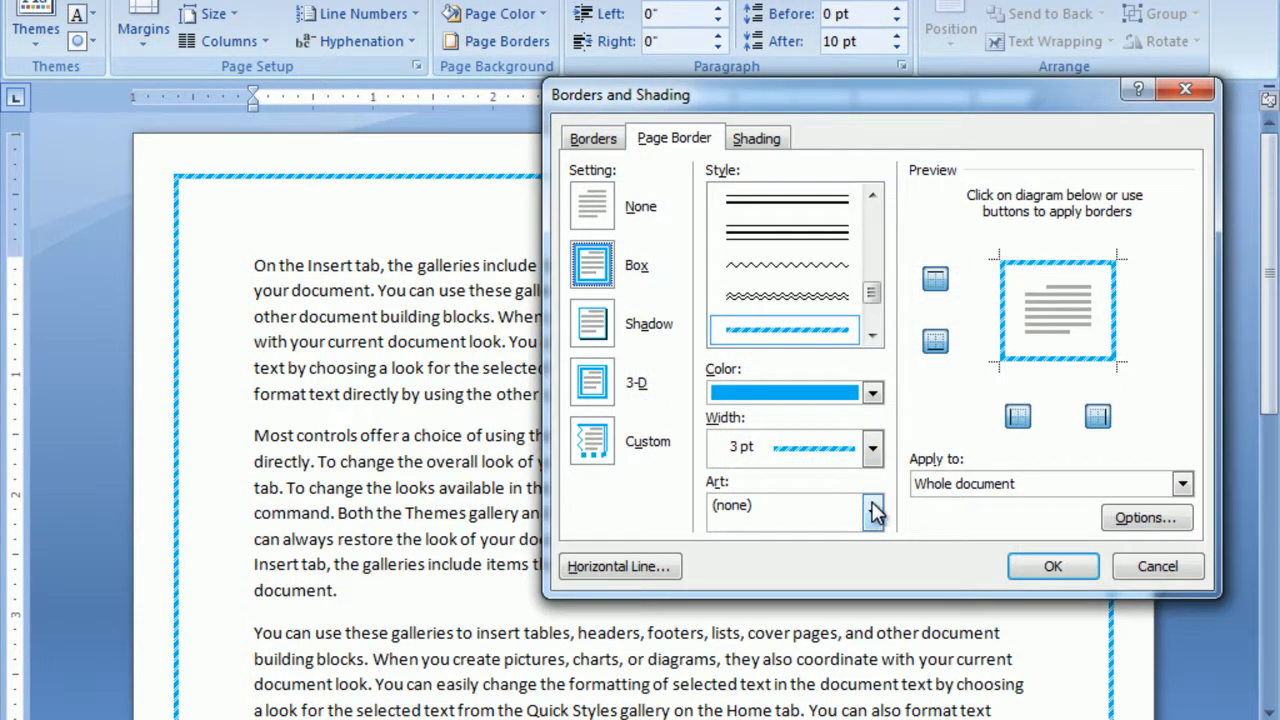
click(869, 510)
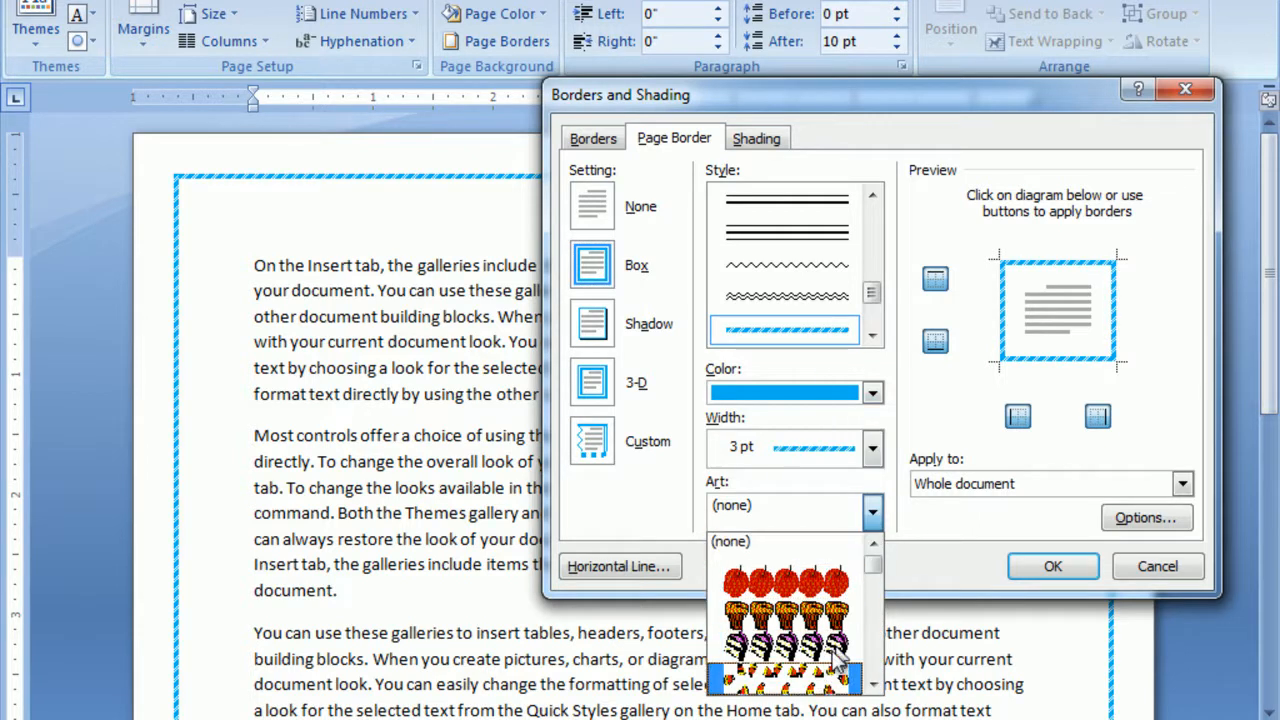
scroll(875, 572, down, 1)
drag(874, 574, 876, 579)
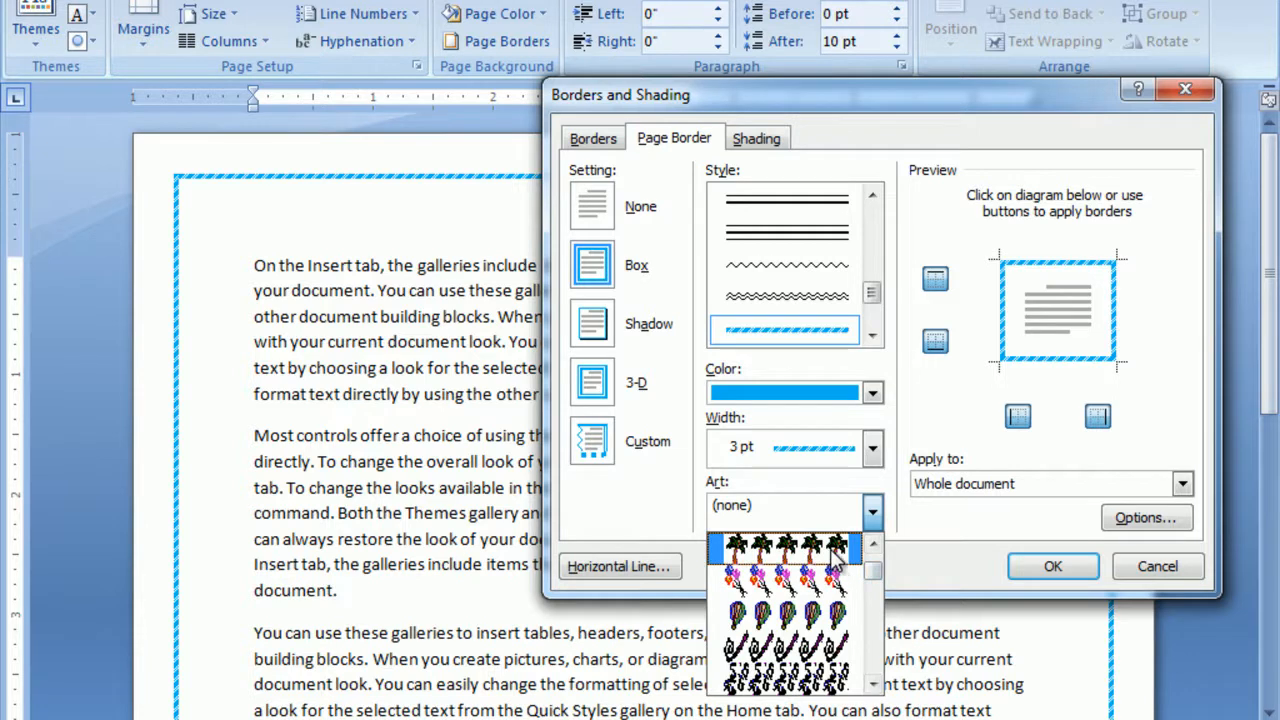
click(829, 549)
click(1050, 567)
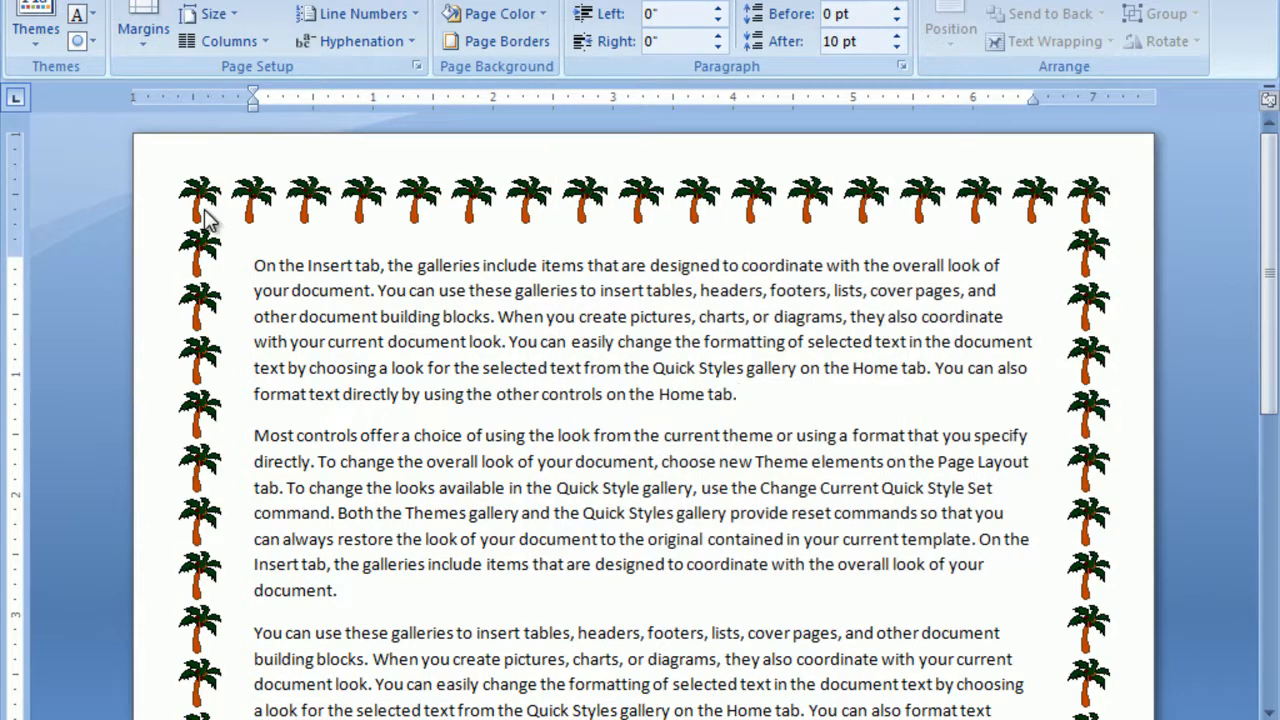
scroll(640, 416, down, 15)
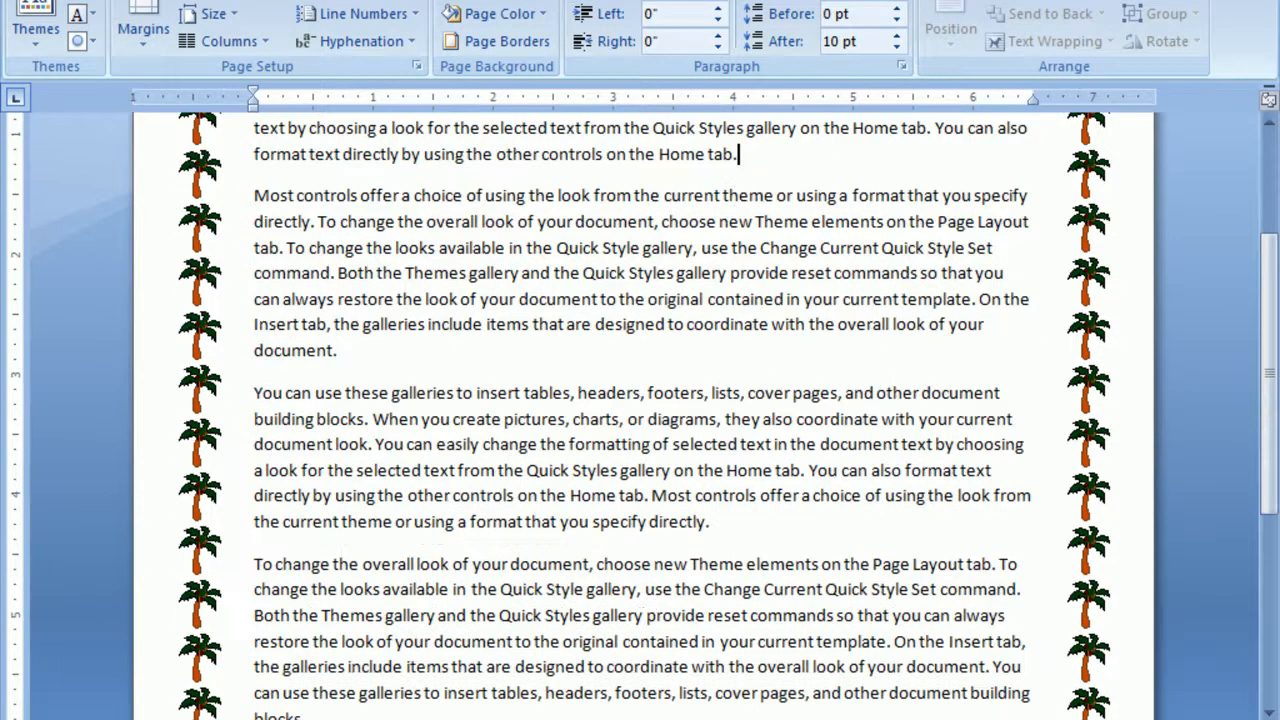
scroll(640, 416, up, 12)
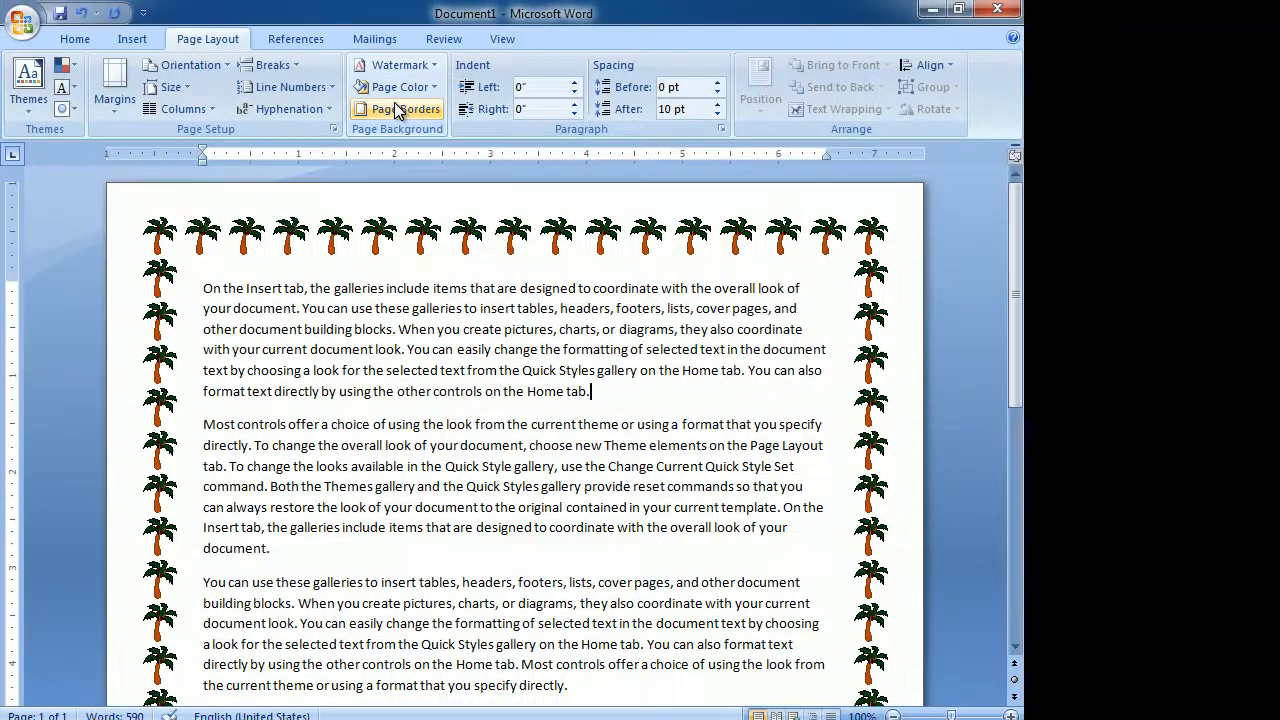
Replace the palm tree page border with the red flower art
click(507, 41)
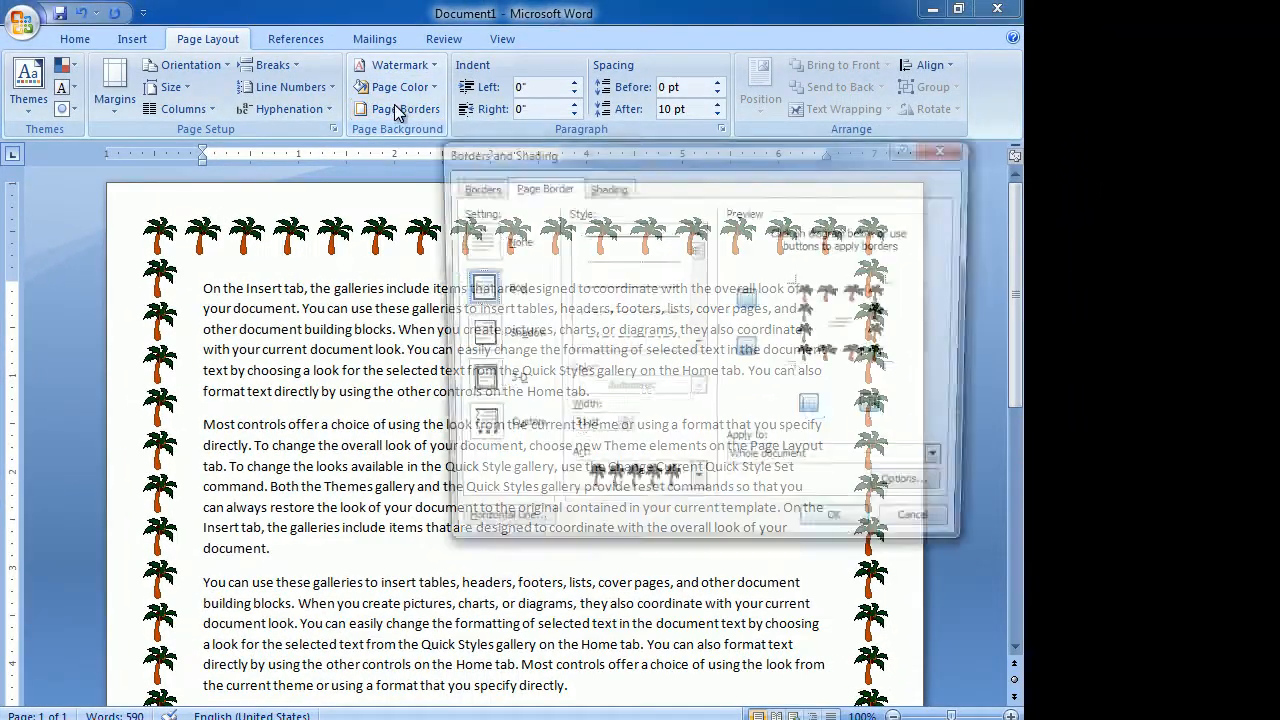
click(697, 485)
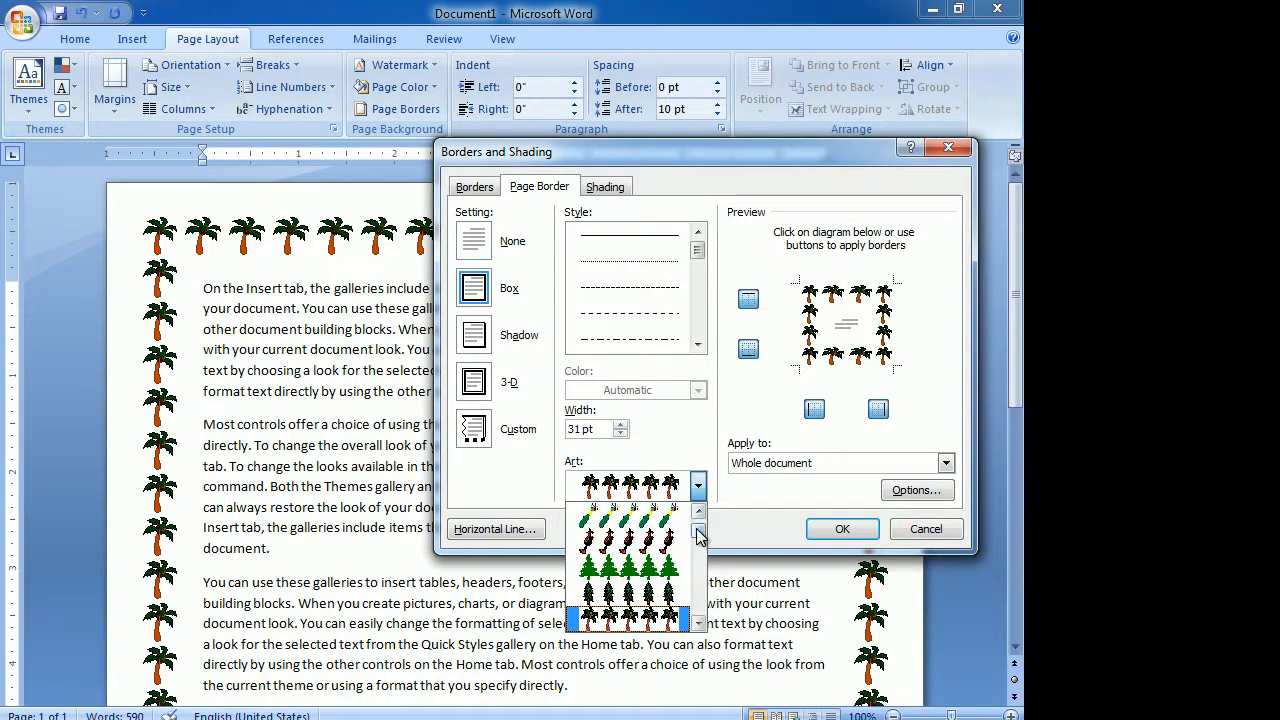
drag(697, 533, 700, 620)
drag(699, 590, 703, 552)
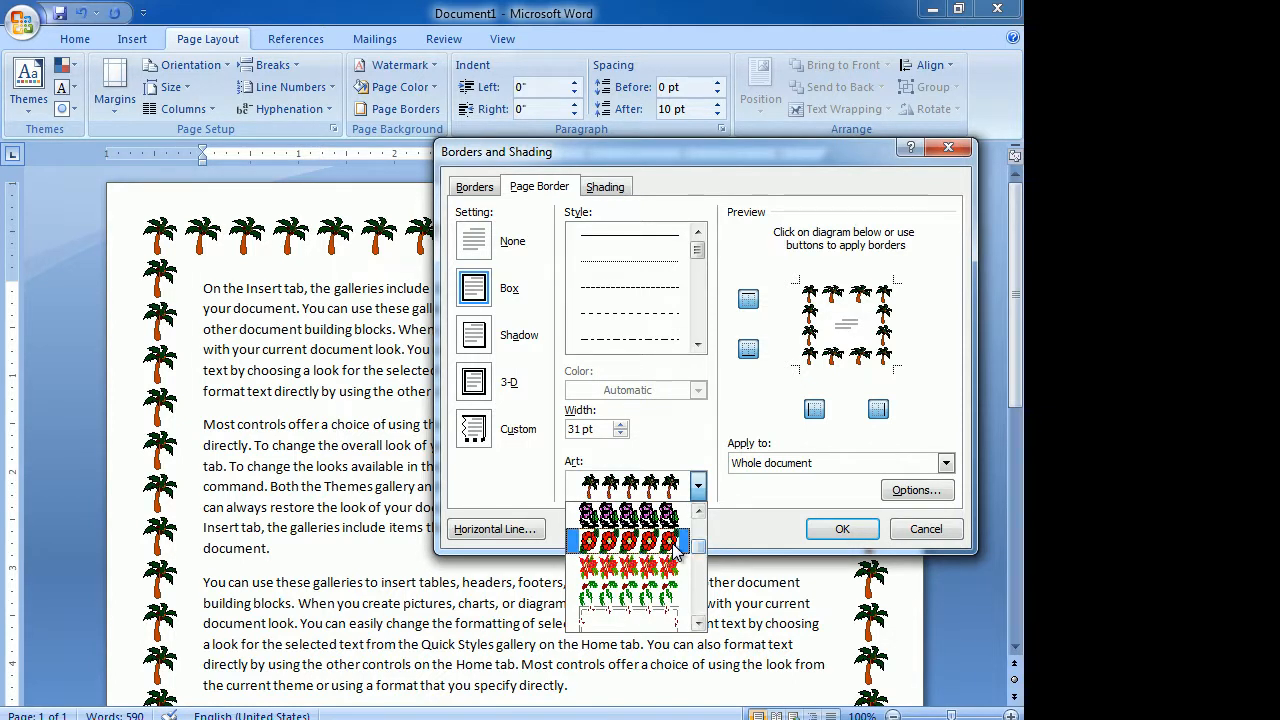
click(628, 541)
click(845, 530)
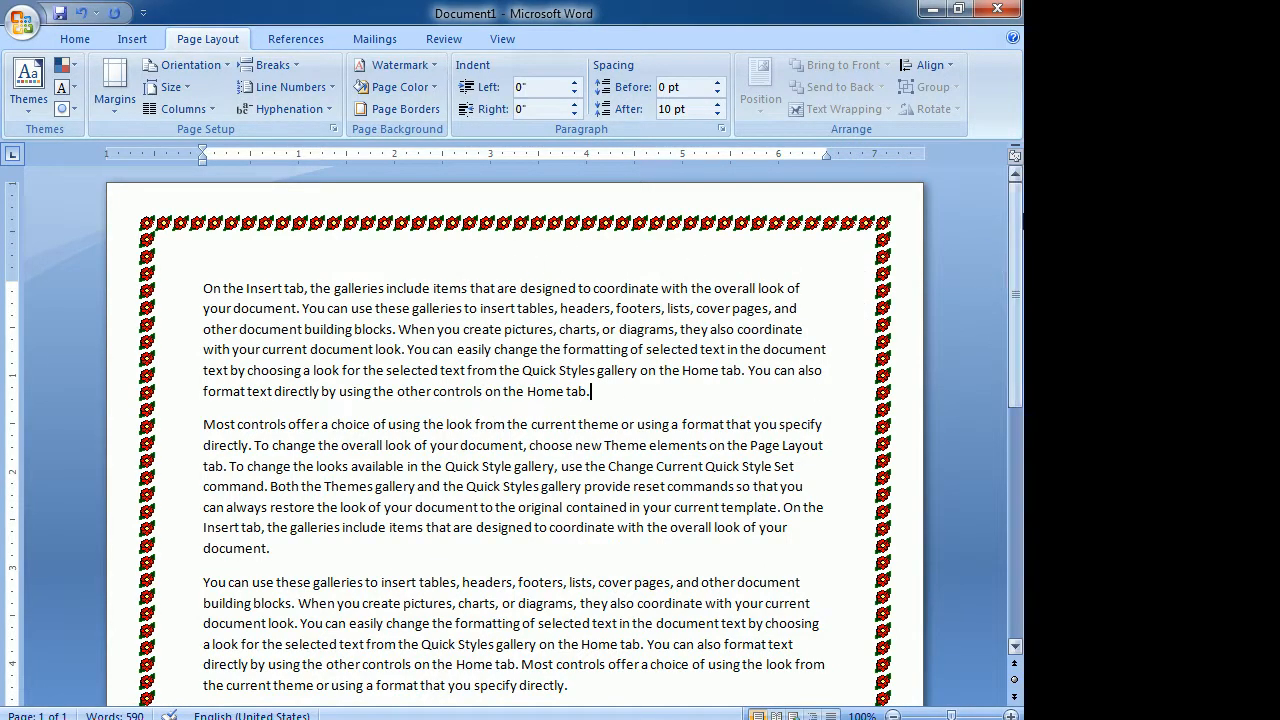
Try the None setting on the flower page border, and apply the 3-D setting to the whole document
click(400, 110)
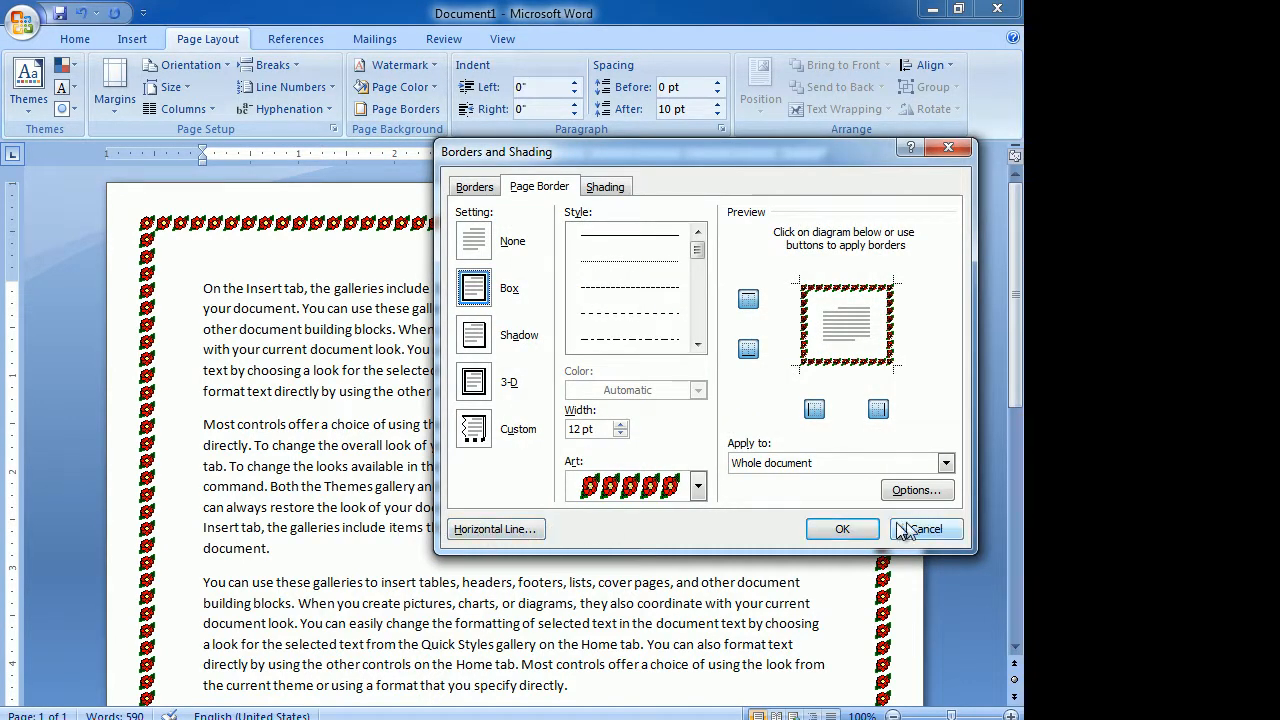
click(842, 524)
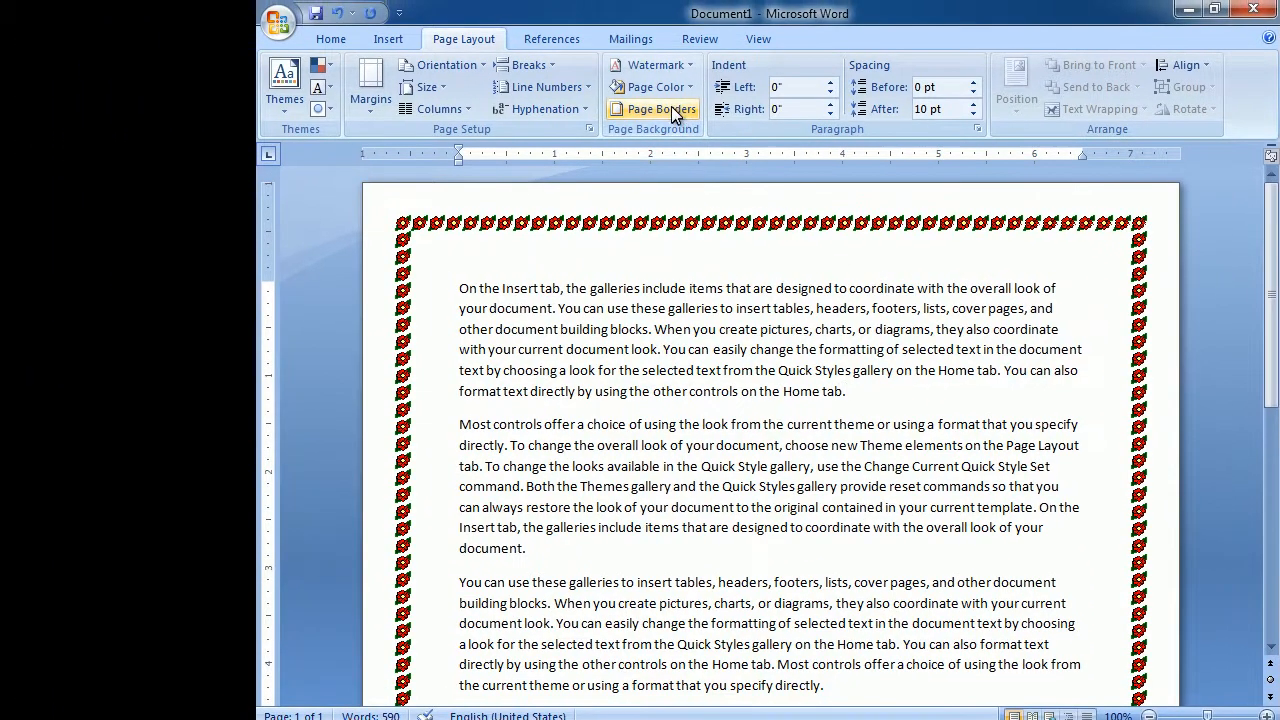
click(600, 105)
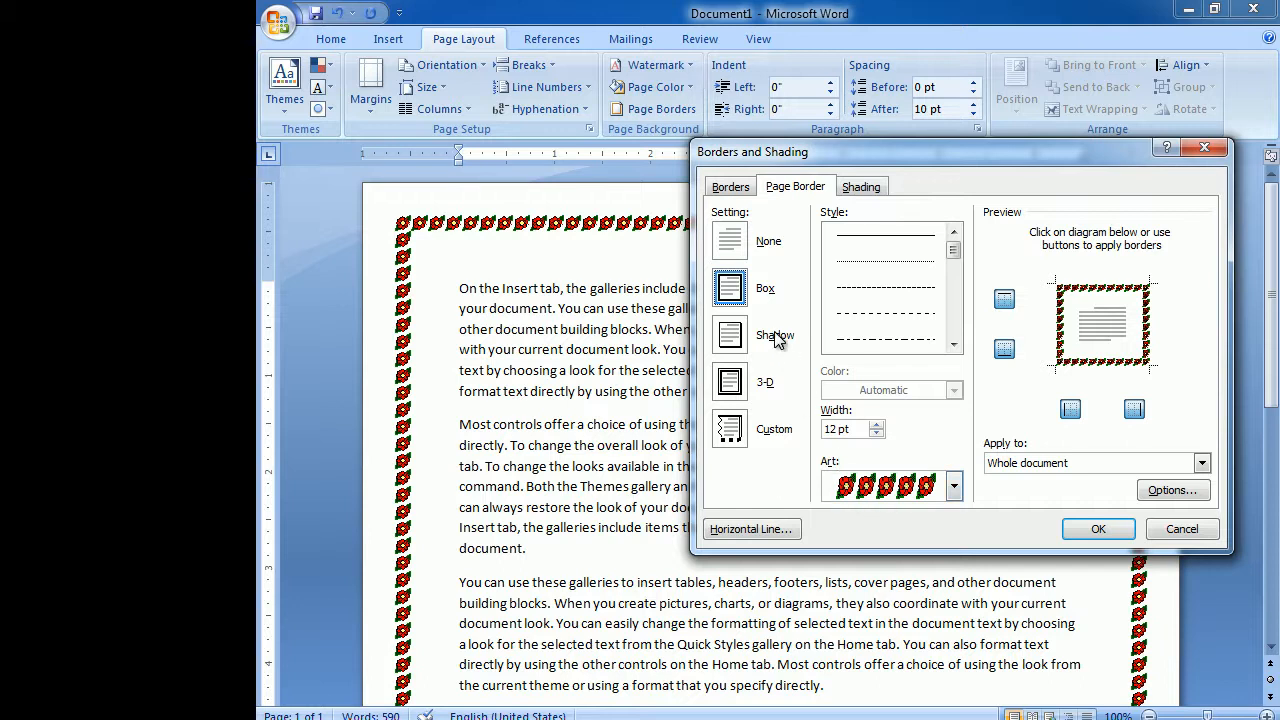
click(736, 241)
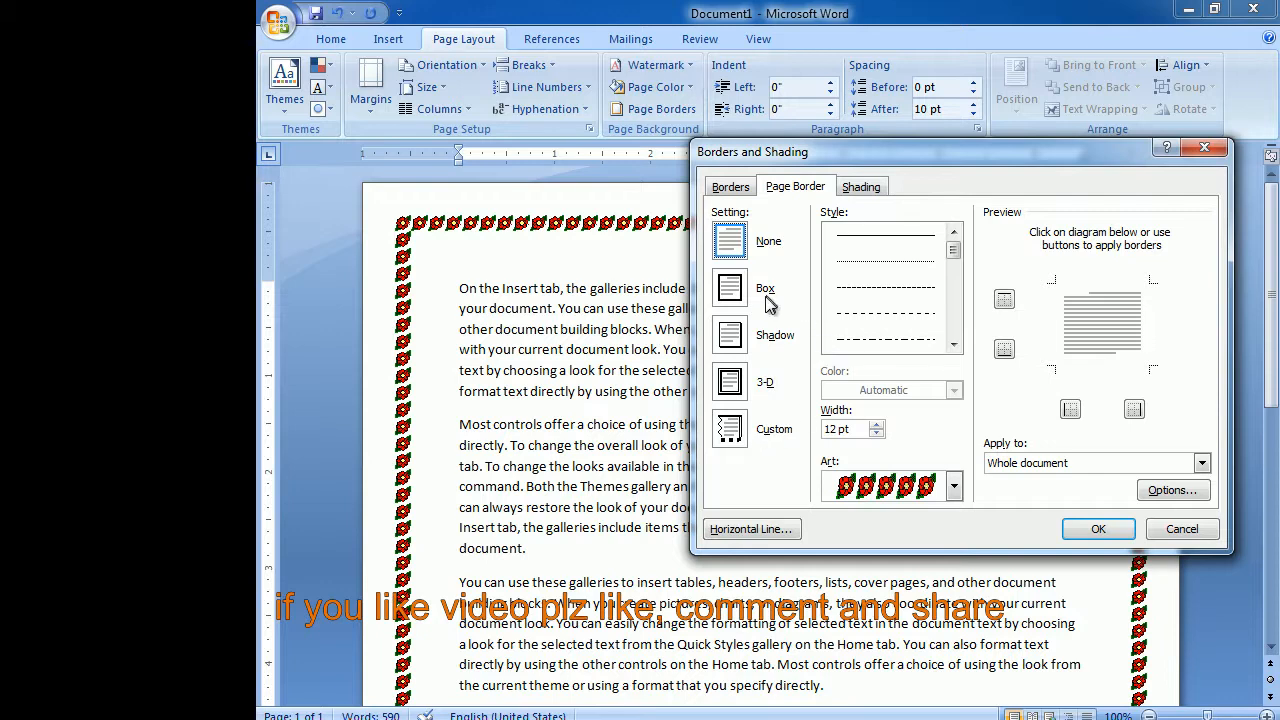
click(730, 382)
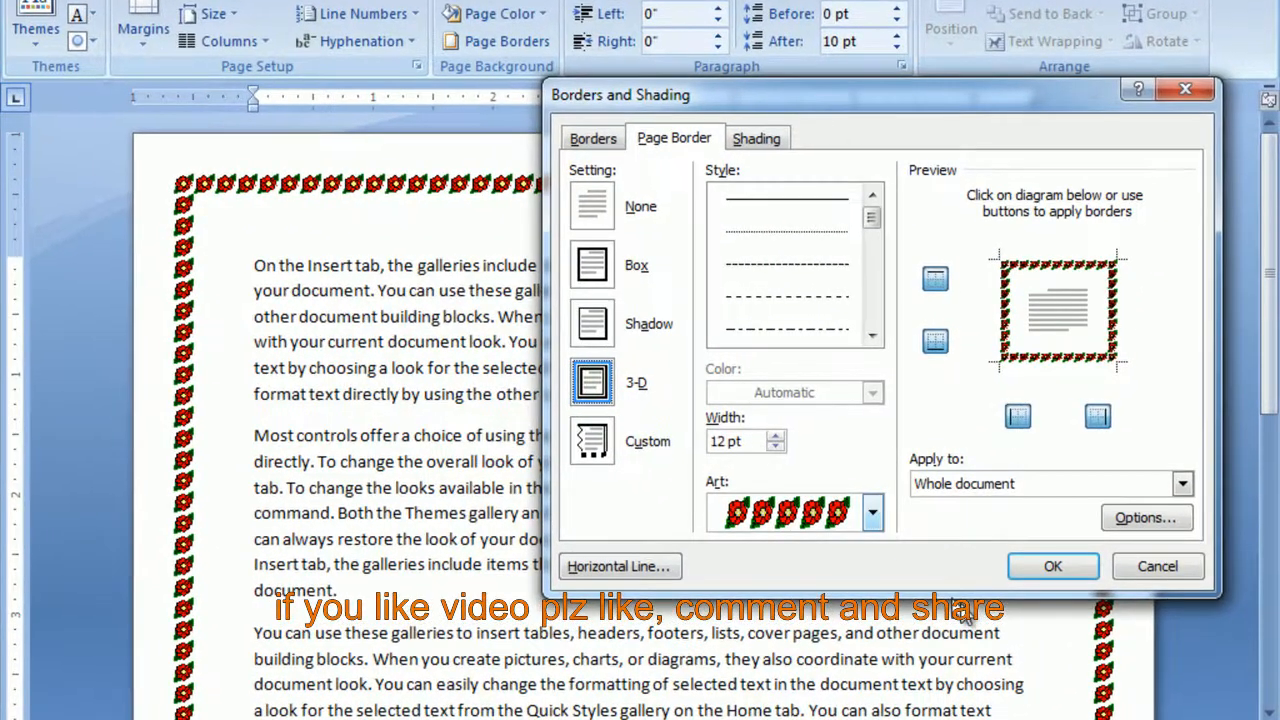
click(1051, 567)
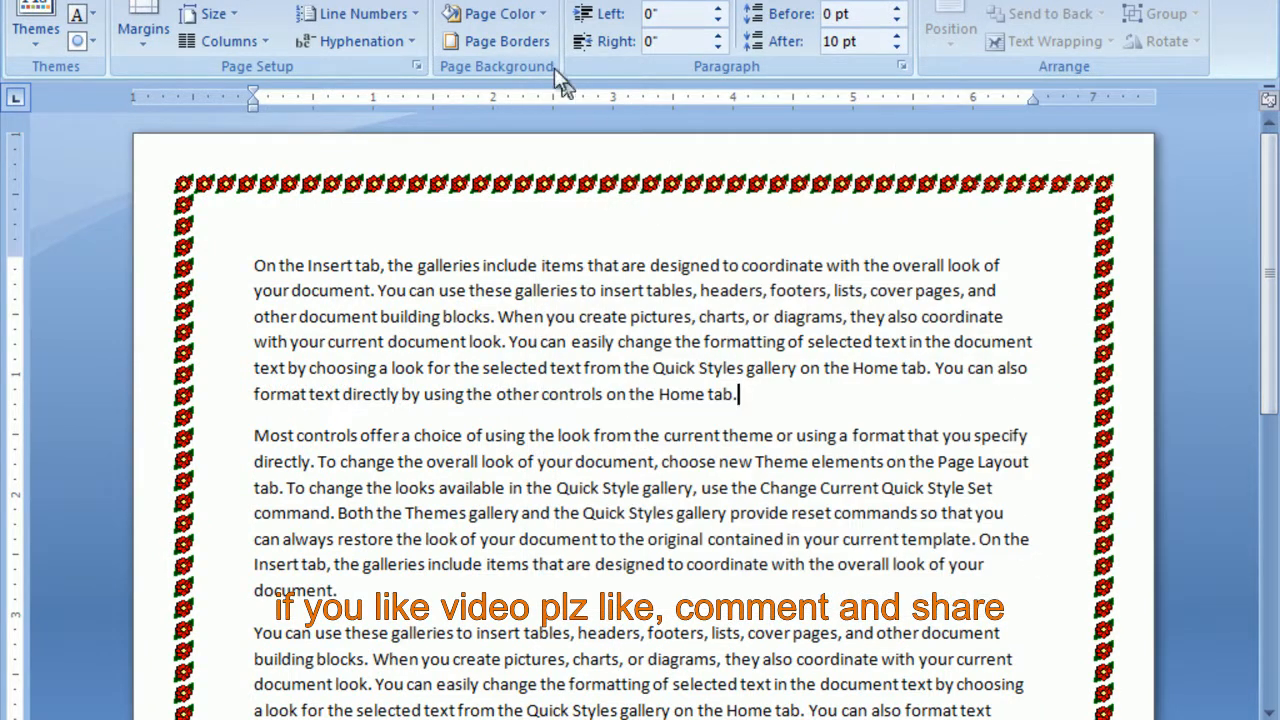
Remove the page border from the whole document by choosing the None setting
click(504, 40)
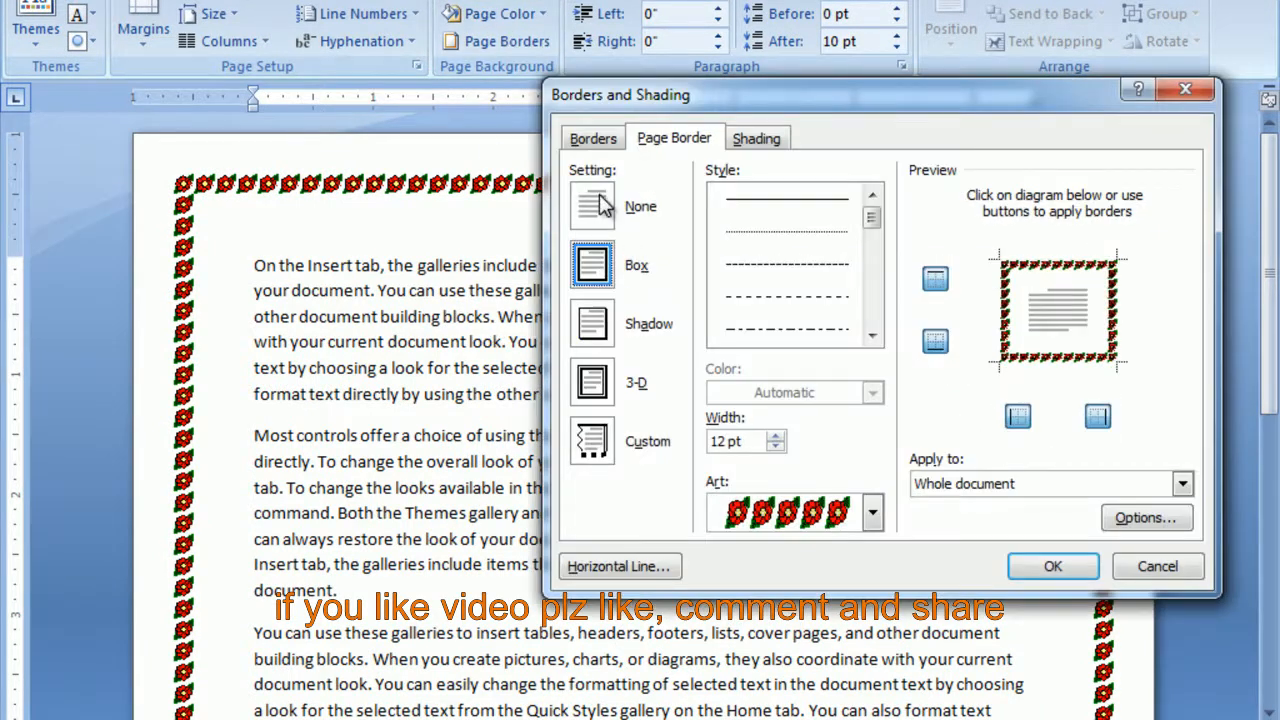
click(603, 205)
click(1053, 566)
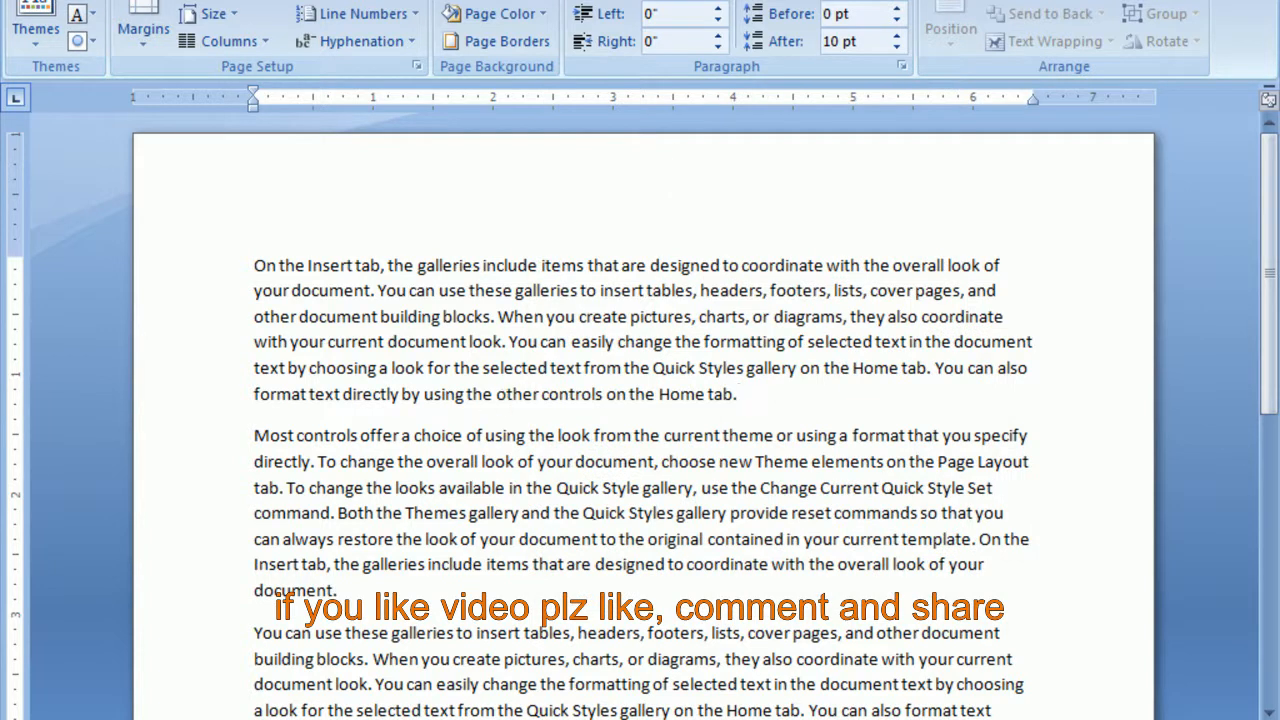
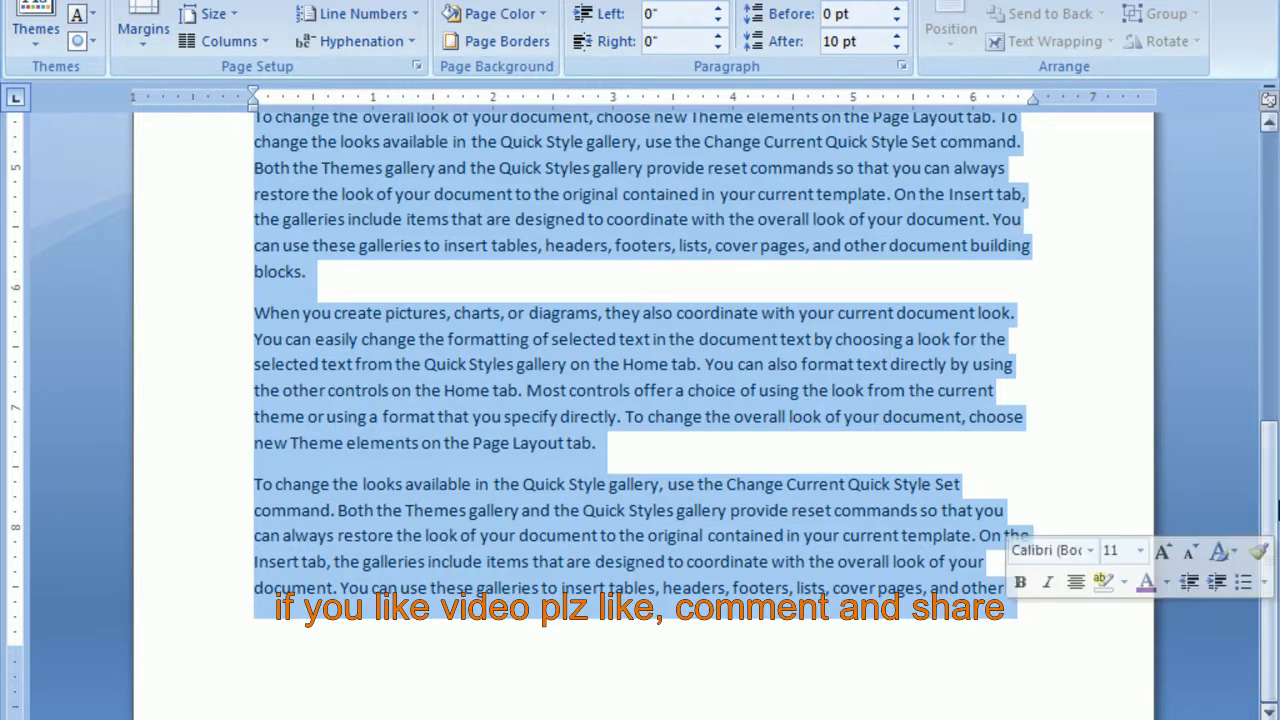
Indent the first line of all selected paragraphs by about 1 inch, and return the first-line indent to zero
drag(1273, 524, 1279, 200)
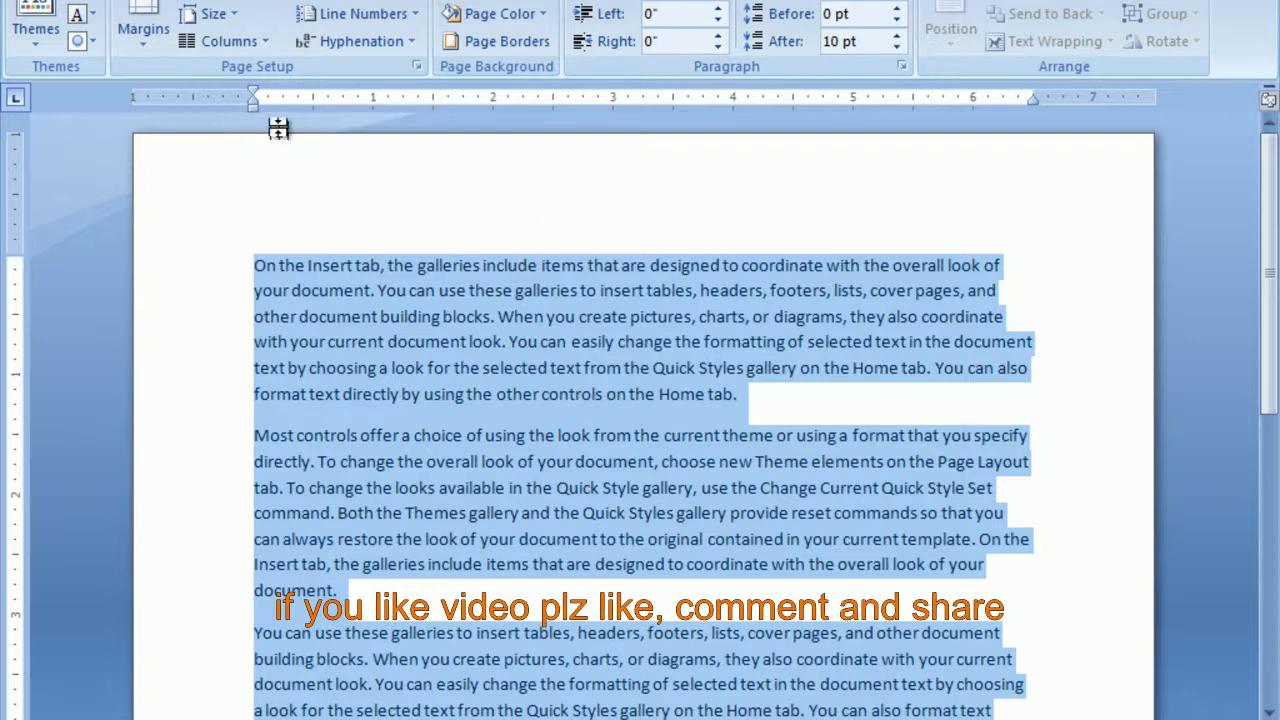
drag(253, 92, 373, 91)
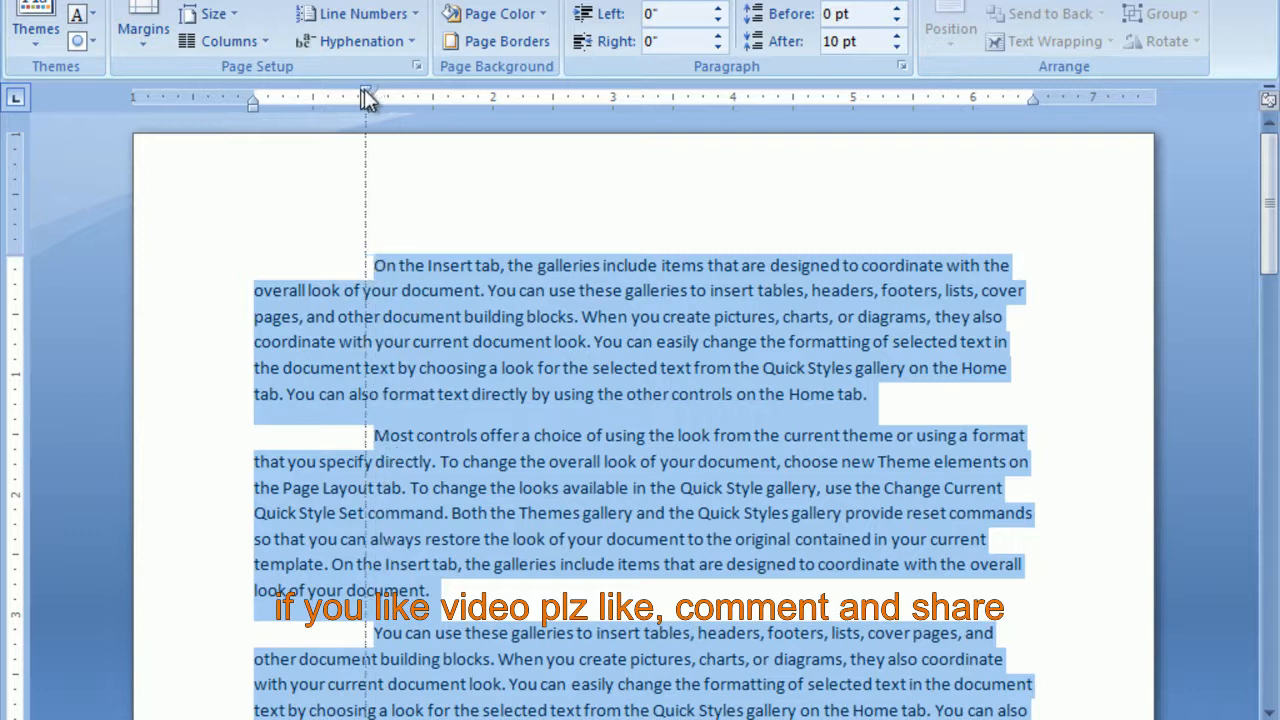
drag(263, 91, 251, 92)
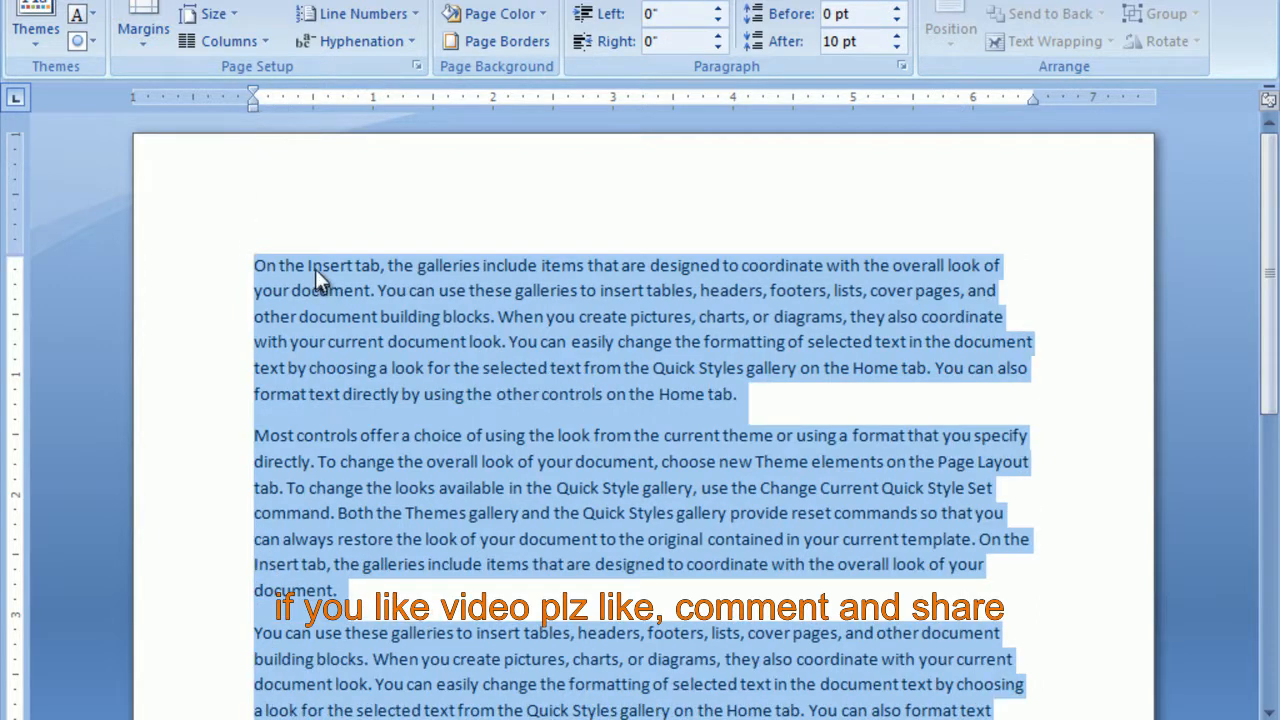
Set the left indent of all selected paragraphs to 1.7 inches
click(718, 9)
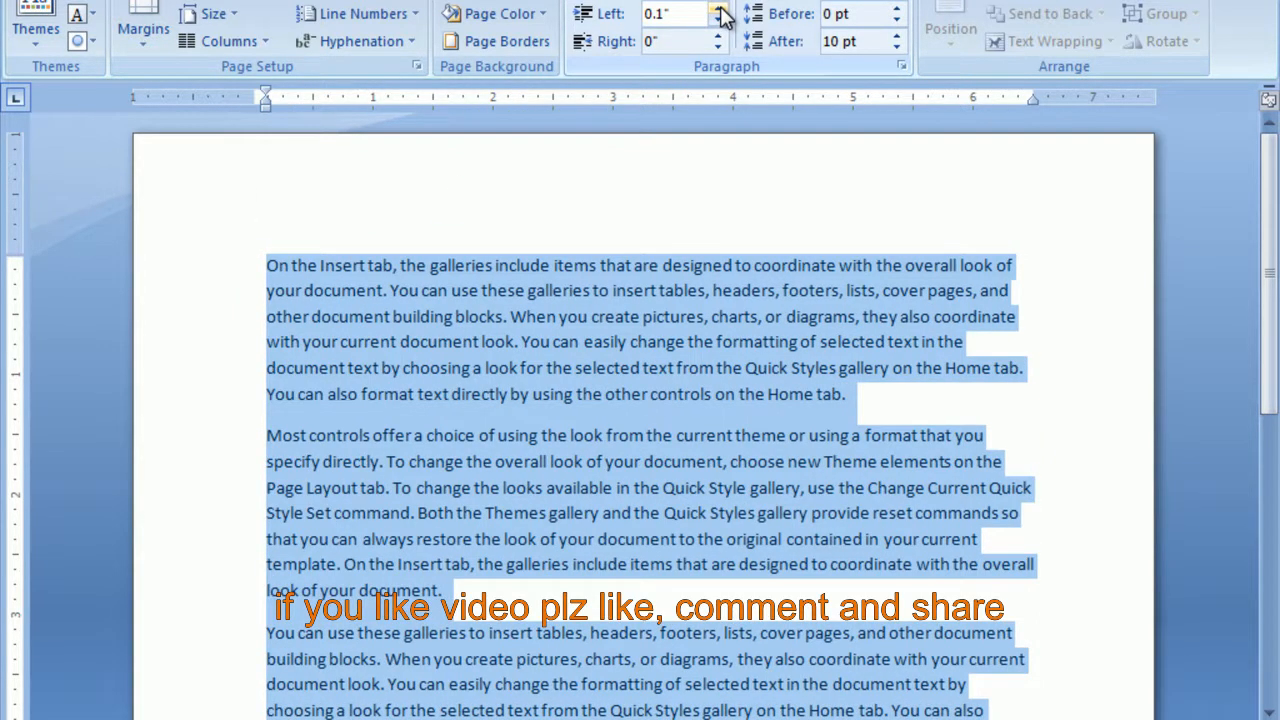
click(718, 9)
click(718, 9)
click(718, 9)
click(718, 9)
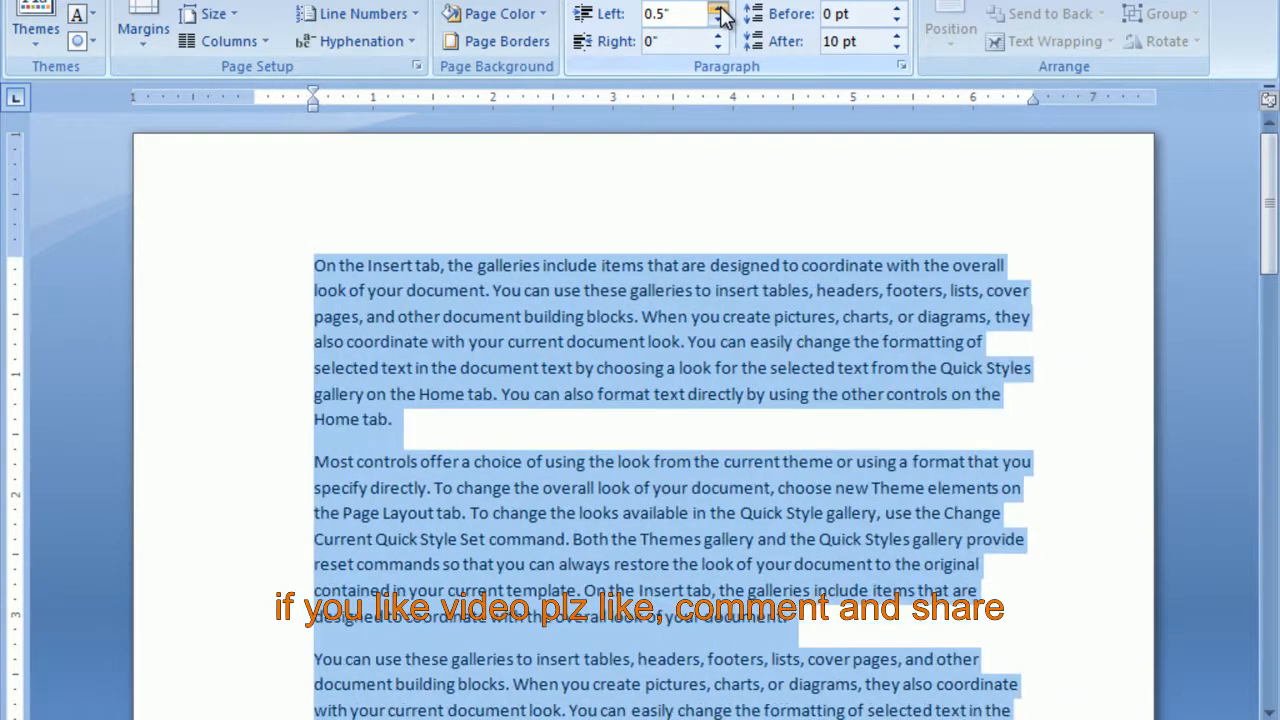
click(718, 9)
click(718, 9)
click(718, 9)
click(718, 9)
click(718, 9)
click(718, 9)
click(718, 9)
click(718, 9)
click(718, 9)
click(718, 9)
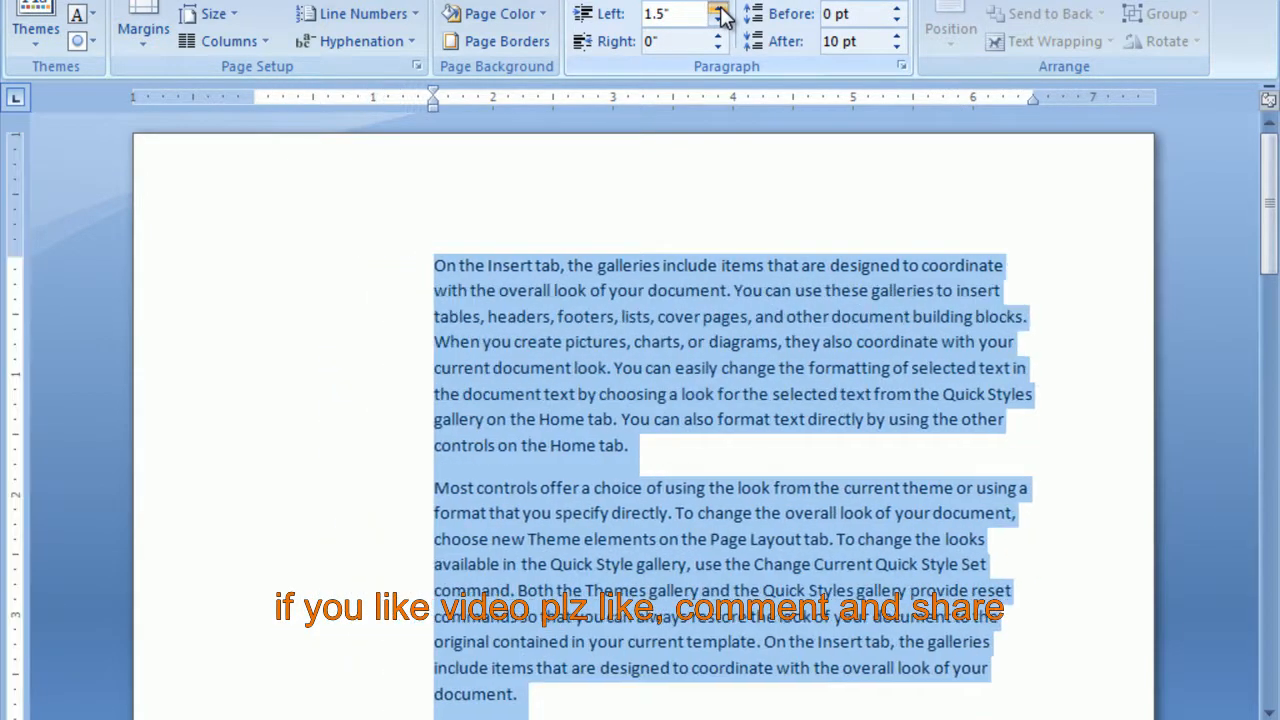
click(718, 9)
click(718, 9)
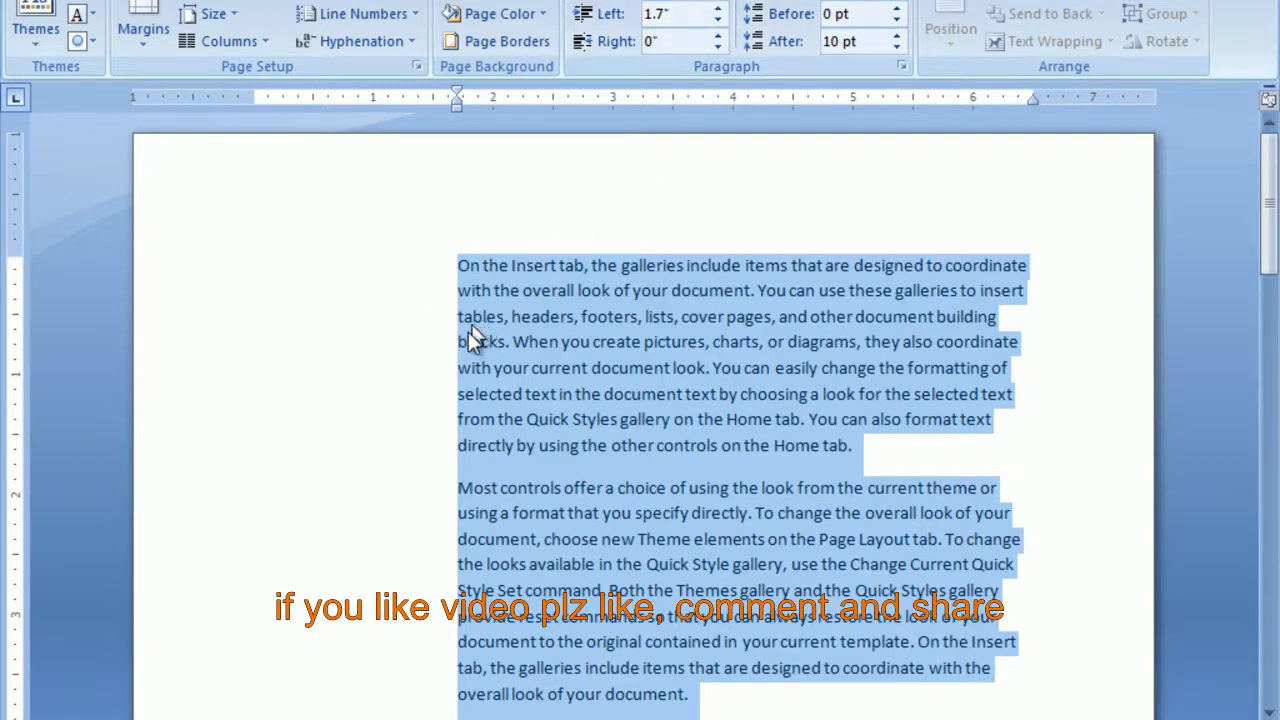
Set the right indent of all selected paragraphs to 2.9 inches and look over the narrowed text
click(719, 45)
click(718, 37)
click(718, 37)
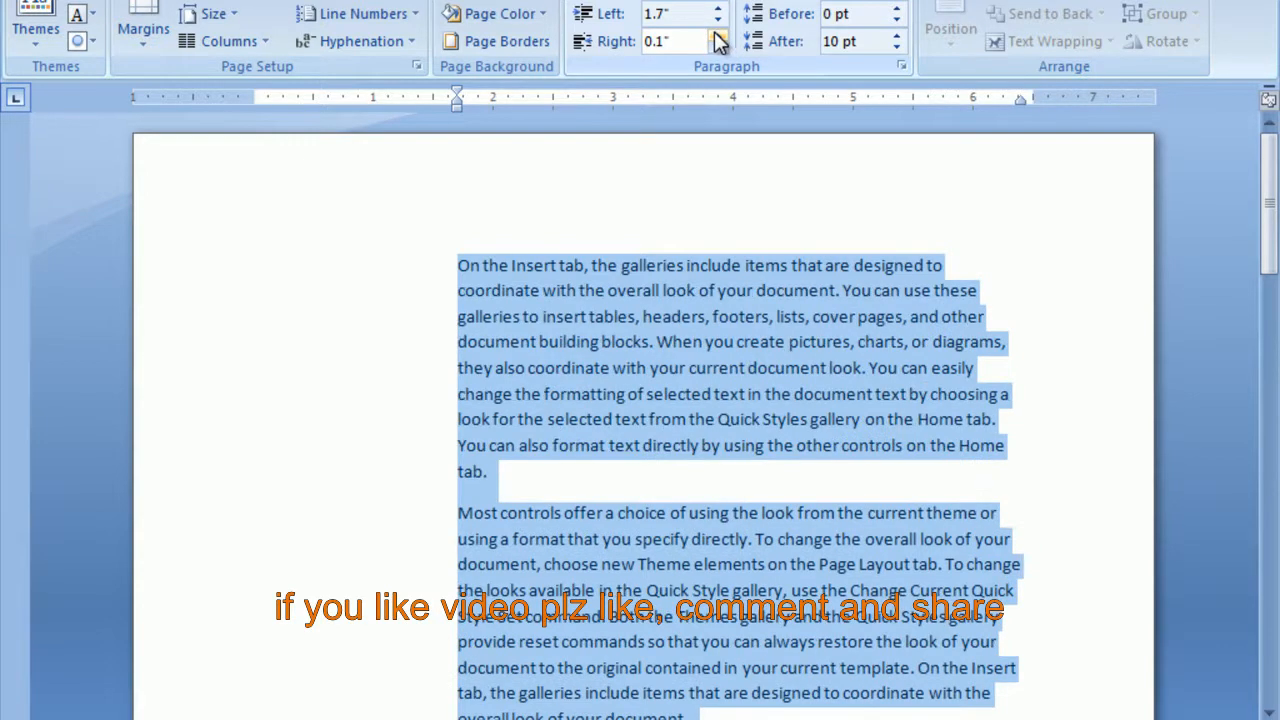
click(718, 37)
click(718, 37)
click(718, 37)
click(718, 37)
click(718, 37)
click(718, 37)
click(718, 37)
click(718, 37)
click(718, 37)
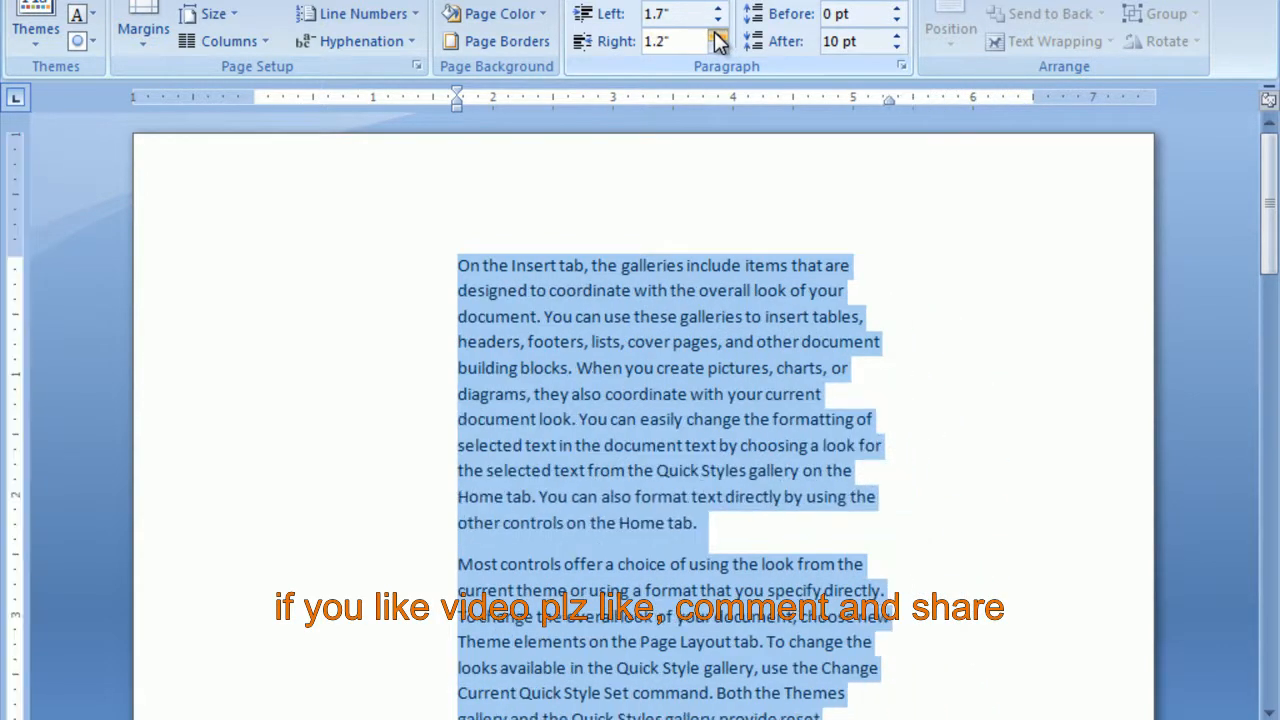
click(718, 37)
click(718, 37)
click(718, 37)
click(718, 37)
click(718, 37)
click(718, 37)
click(718, 37)
click(718, 37)
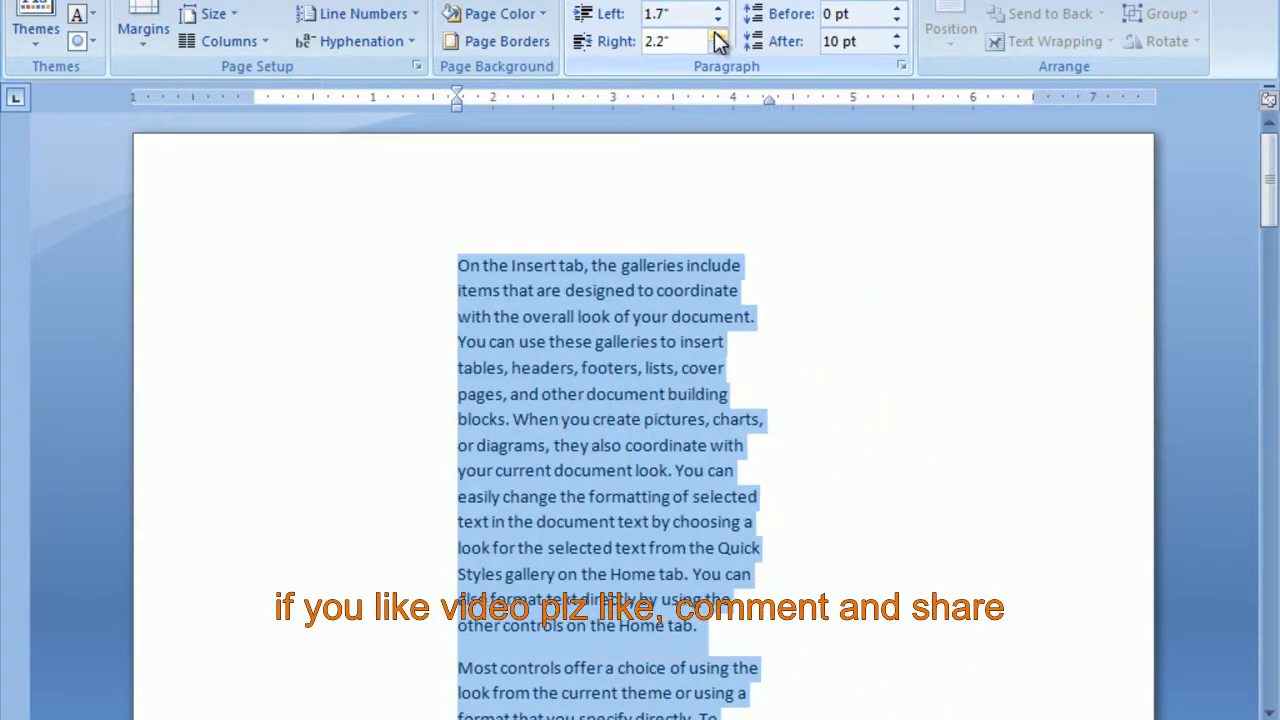
click(718, 37)
click(718, 37)
click(718, 37)
click(718, 37)
click(718, 37)
click(718, 37)
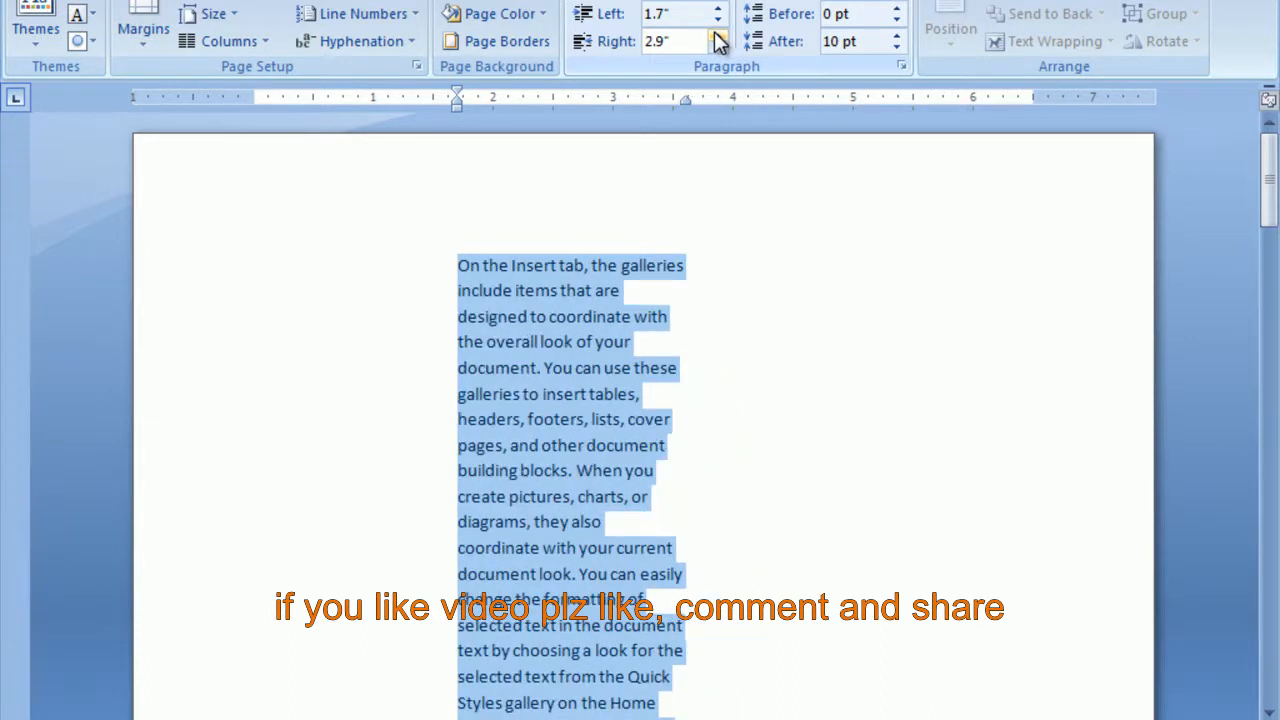
click(718, 37)
scroll(615, 450, down, 5)
scroll(612, 472, down, 12)
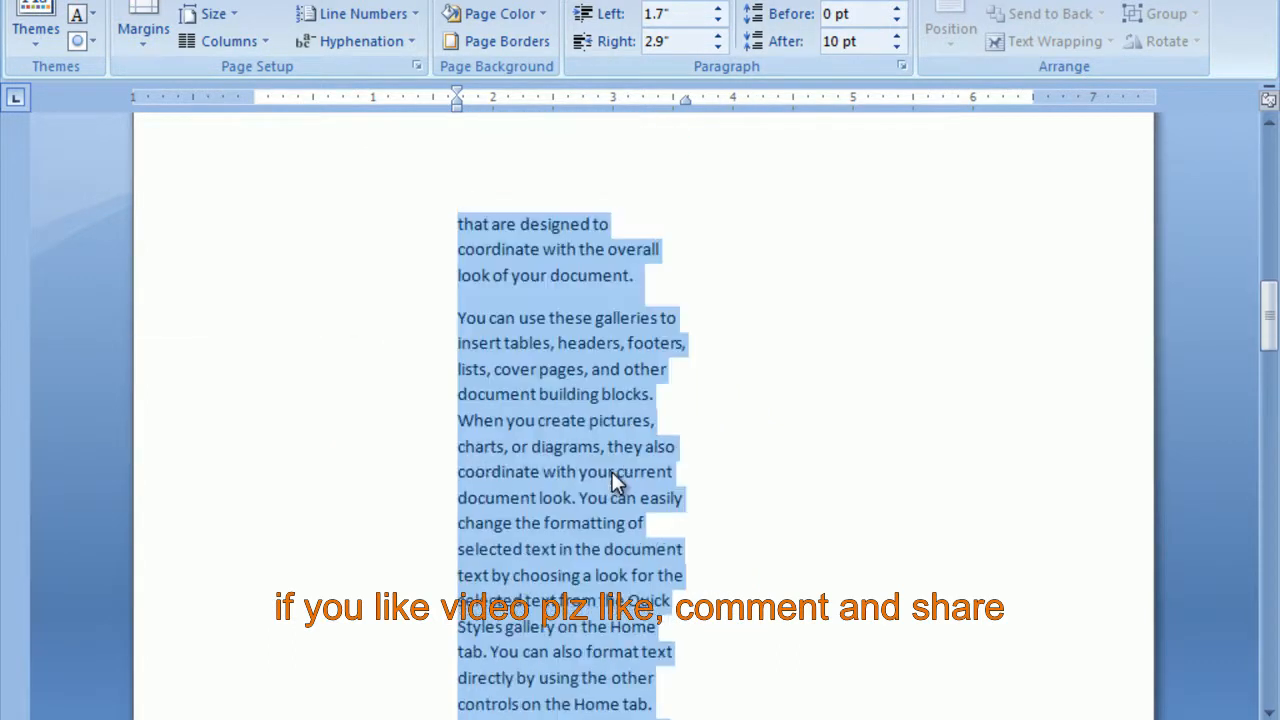
scroll(612, 472, up, 13)
scroll(612, 482, up, 5)
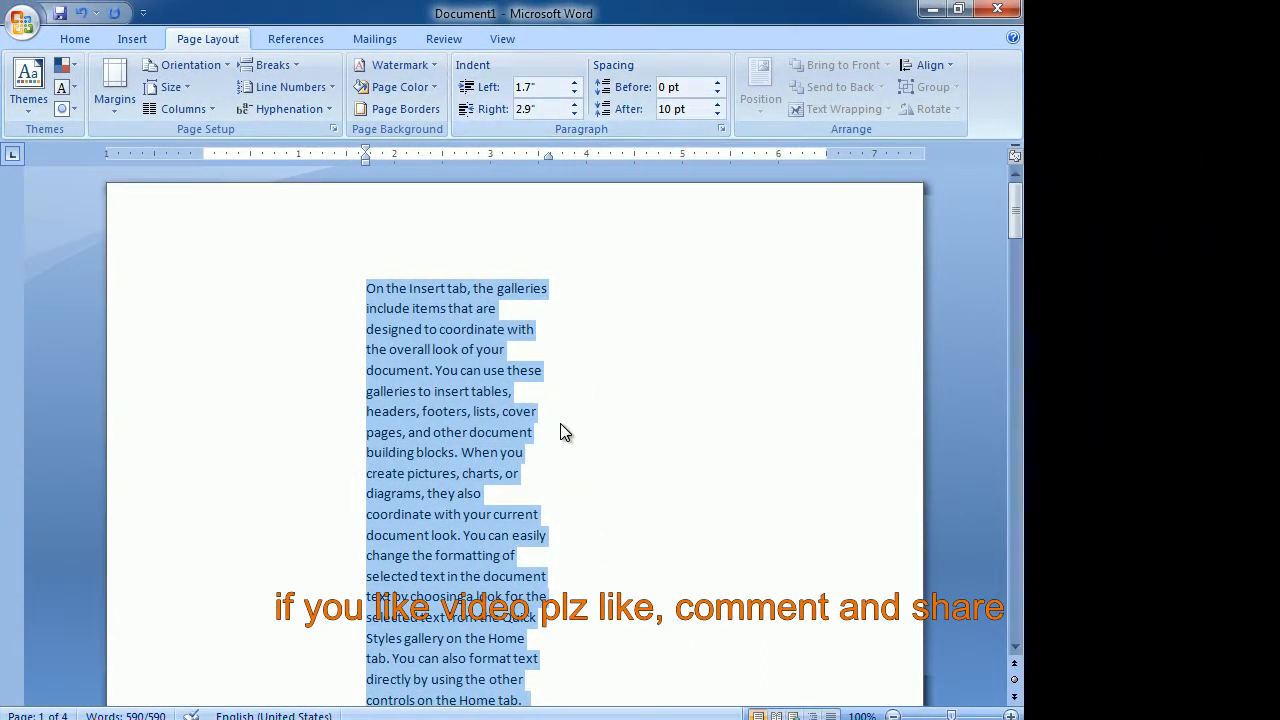
Undo all the left and right indent changes on the selected paragraphs, back to zero indents
click(82, 13)
click(82, 13)
click(113, 13)
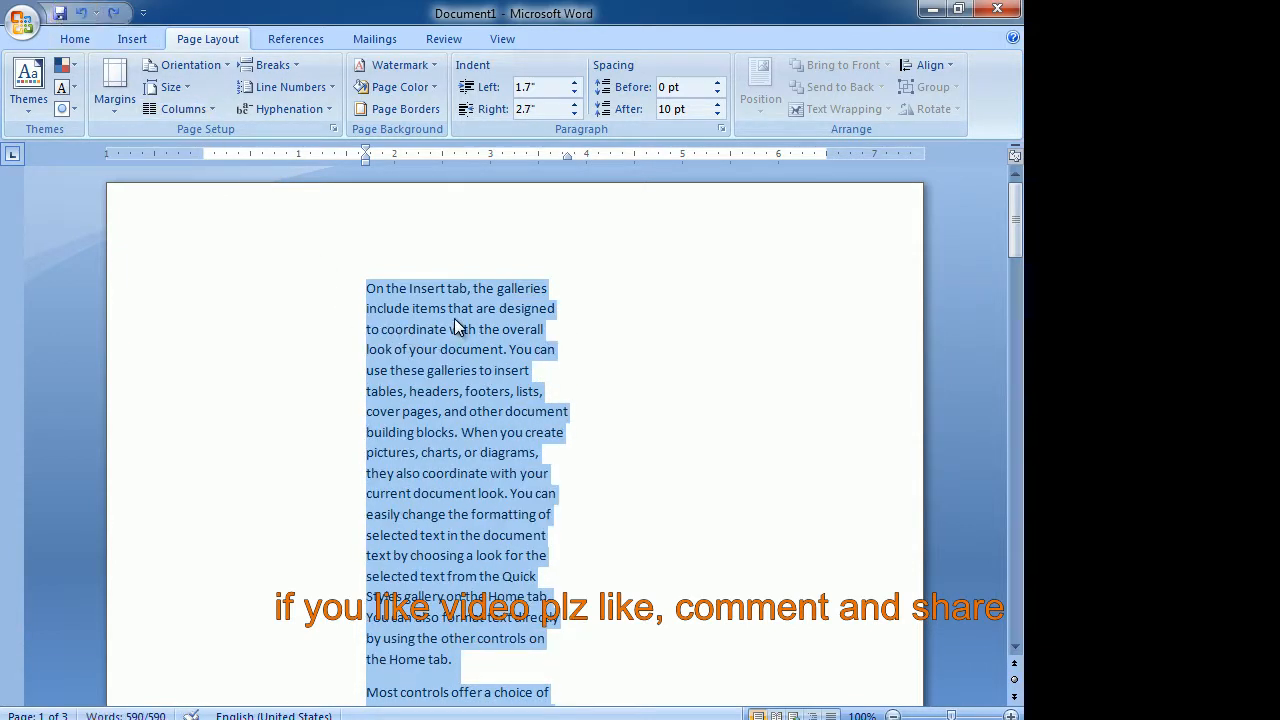
key(ctrl+z)
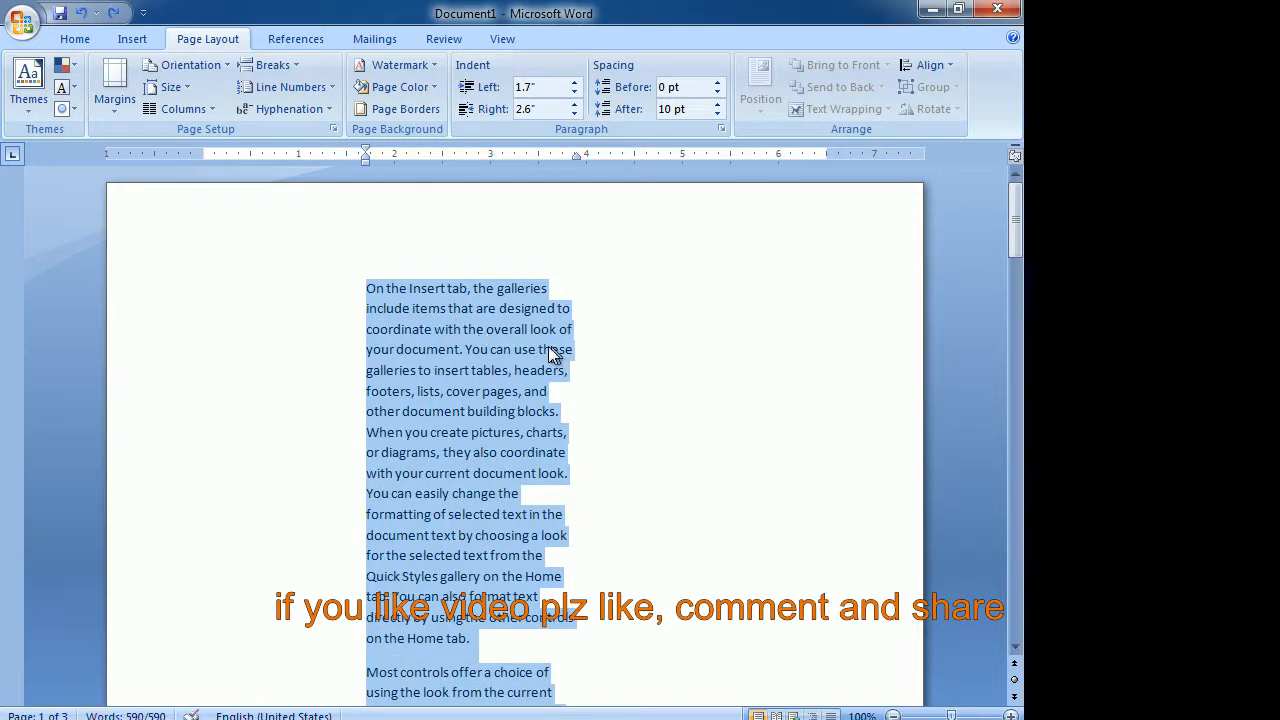
key(ctrl+z)
key(ctrl+z)
key(ctrl+z)
key(ctrl+z)
key(ctrl+z)
key(ctrl+z)
key(ctrl+z)
key(ctrl+z)
key(ctrl+z)
key(ctrl+z)
key(ctrl+z)
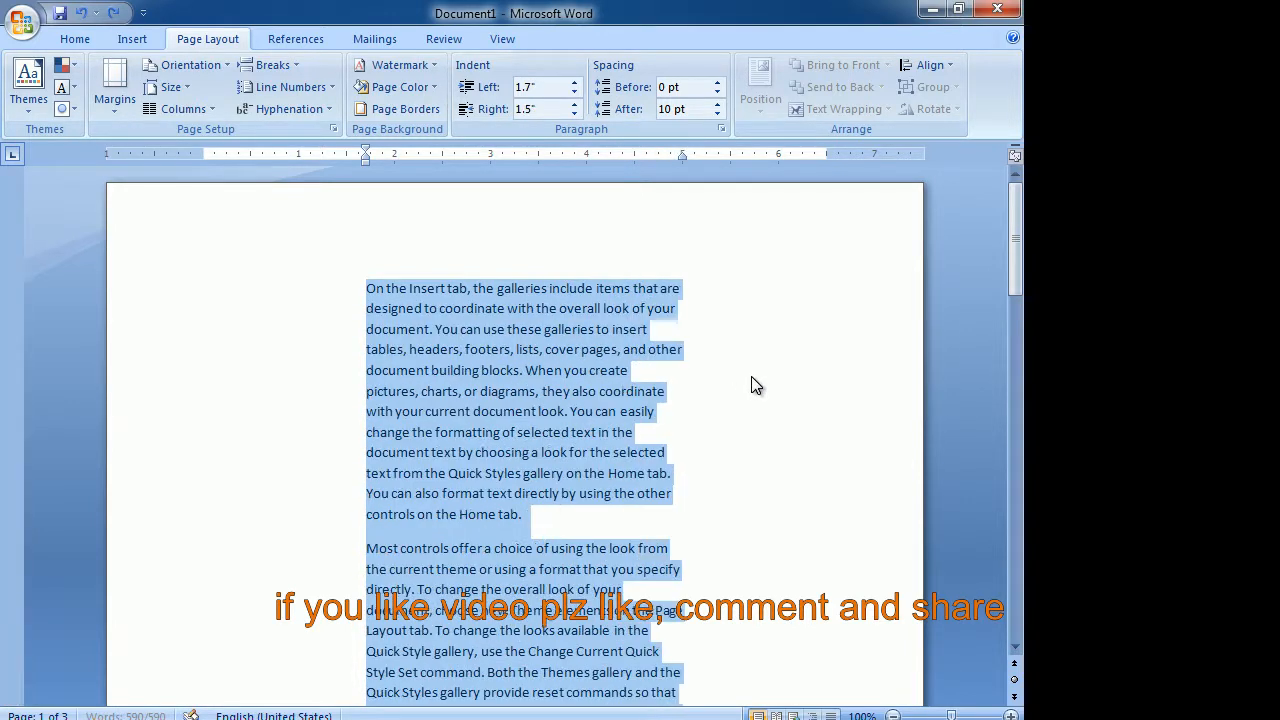
key(ctrl+z)
key(ctrl+z)
key(ctrl+z)
key(ctrl+z)
key(ctrl+z)
key(ctrl+z)
key(ctrl+z)
key(ctrl+z)
key(ctrl+z)
key(ctrl+z)
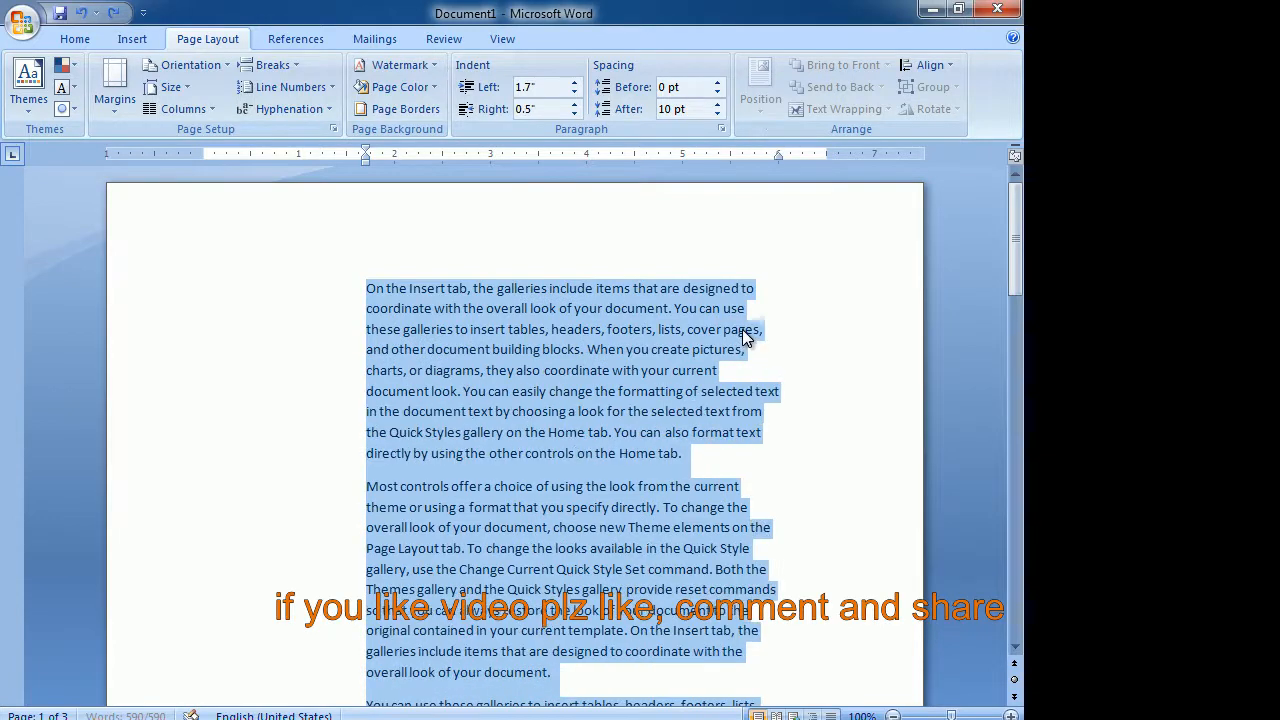
key(ctrl+z)
key(ctrl+z)
key(ctrl+z)
key(ctrl+z)
key(ctrl+z)
key(ctrl+z)
key(ctrl+z)
key(ctrl+z)
key(ctrl+z)
key(ctrl+z)
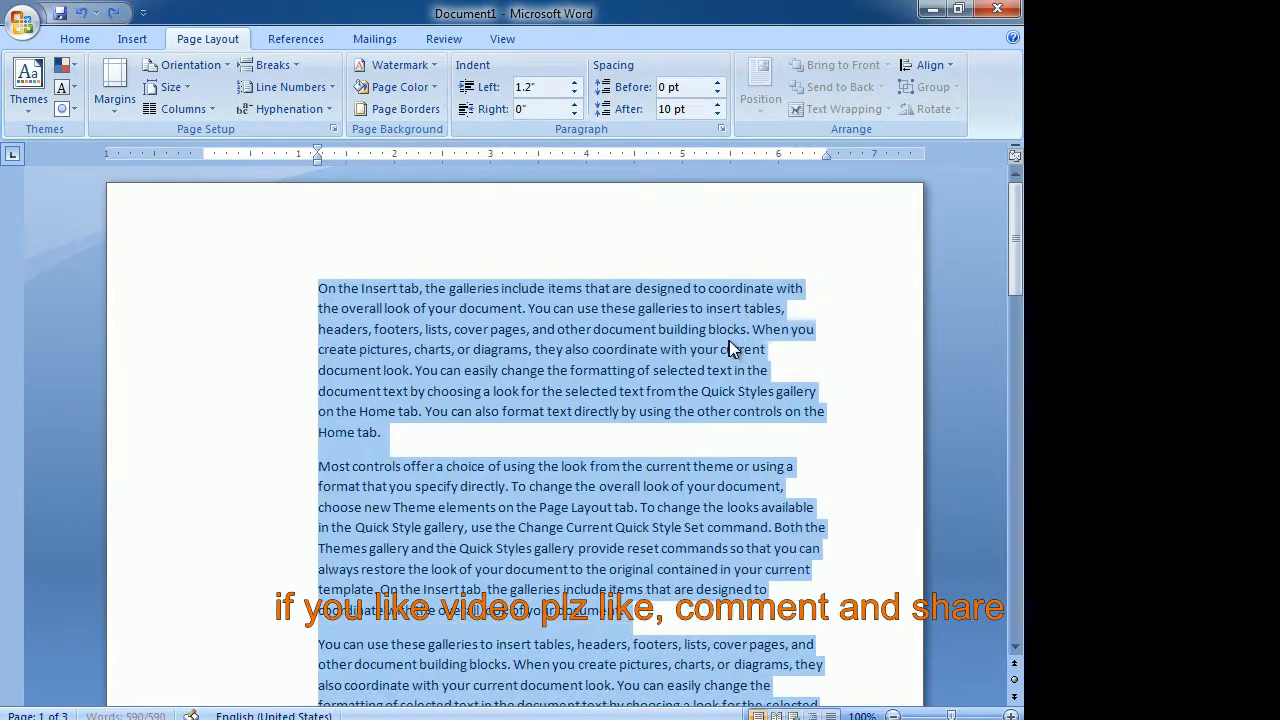
key(ctrl+z)
key(ctrl+z)
key(ctrl+z)
key(ctrl+z)
key(ctrl+z)
key(ctrl+z)
key(ctrl+z)
key(ctrl+z)
key(ctrl+z)
key(ctrl+z)
key(ctrl+z)
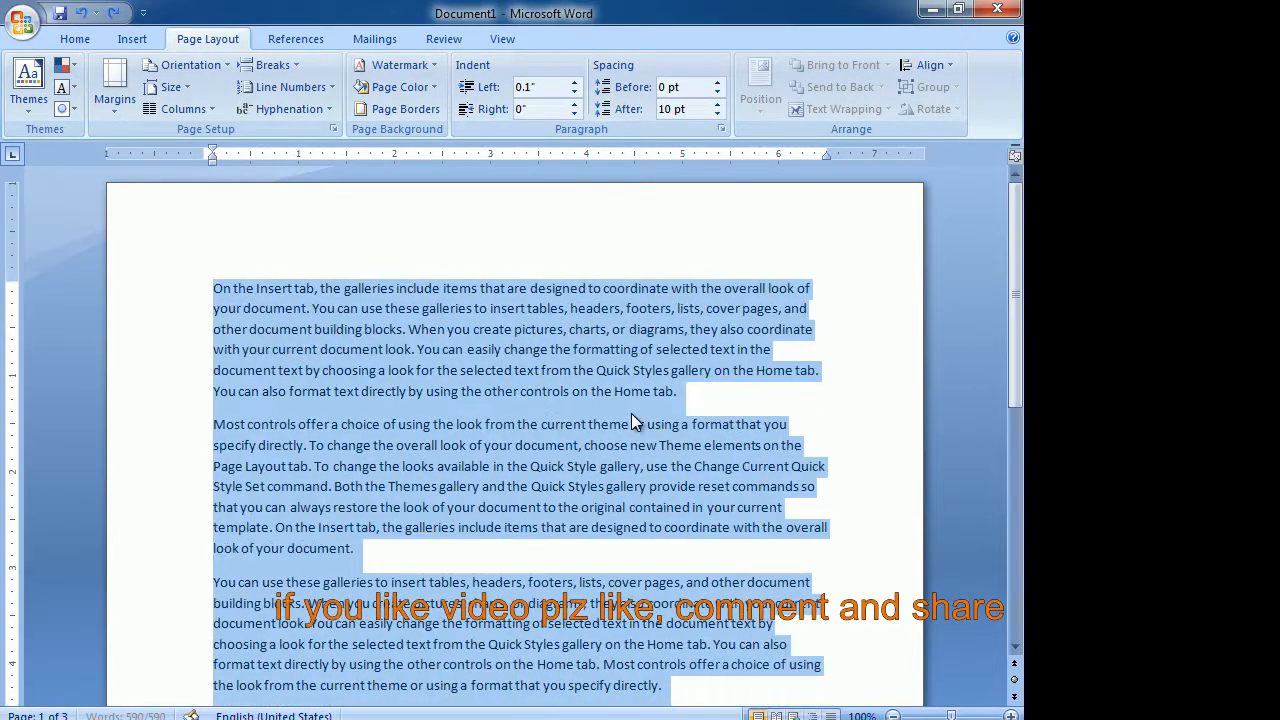
key(ctrl+z)
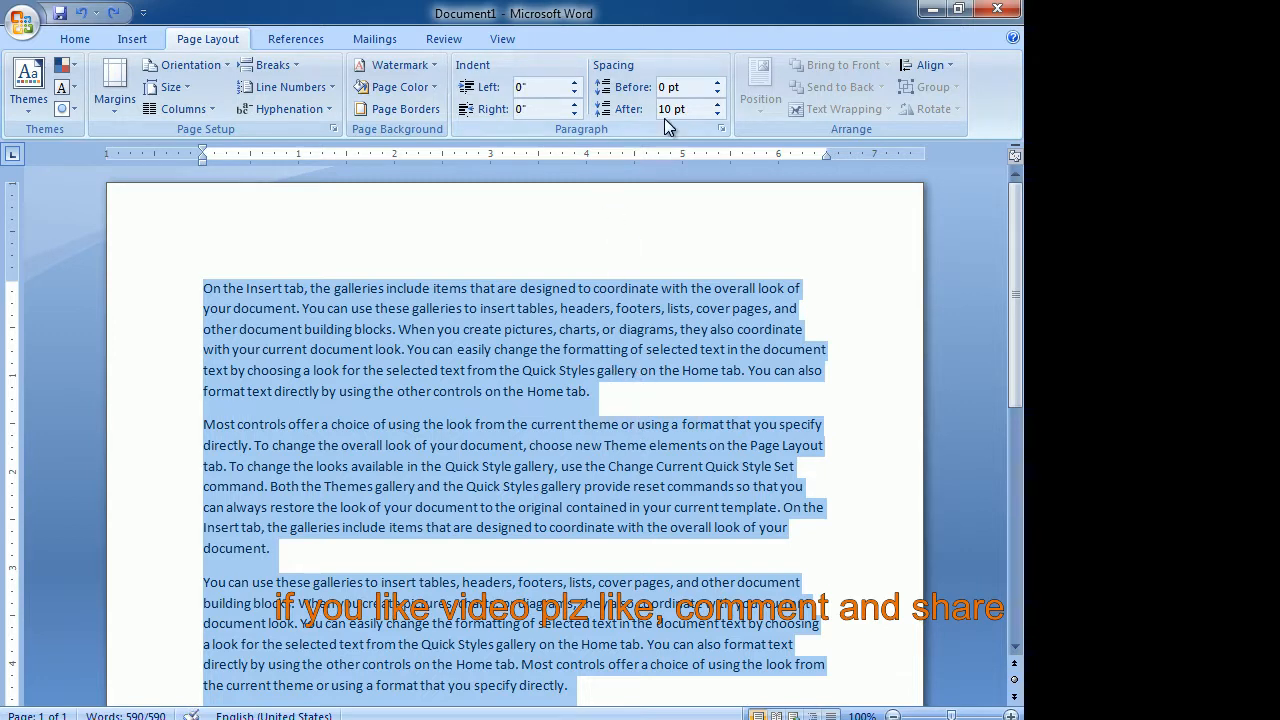
Set the spacing before all selected paragraphs to 12 pt and deselect the text
click(717, 83)
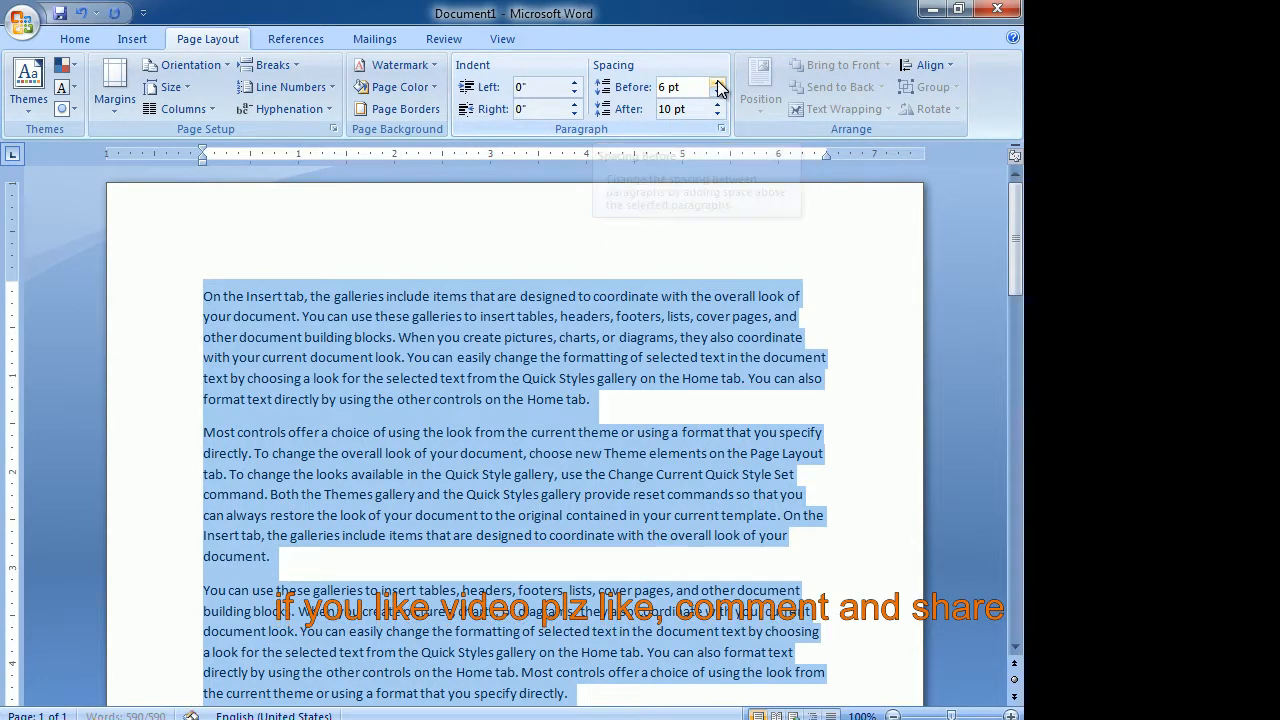
click(717, 83)
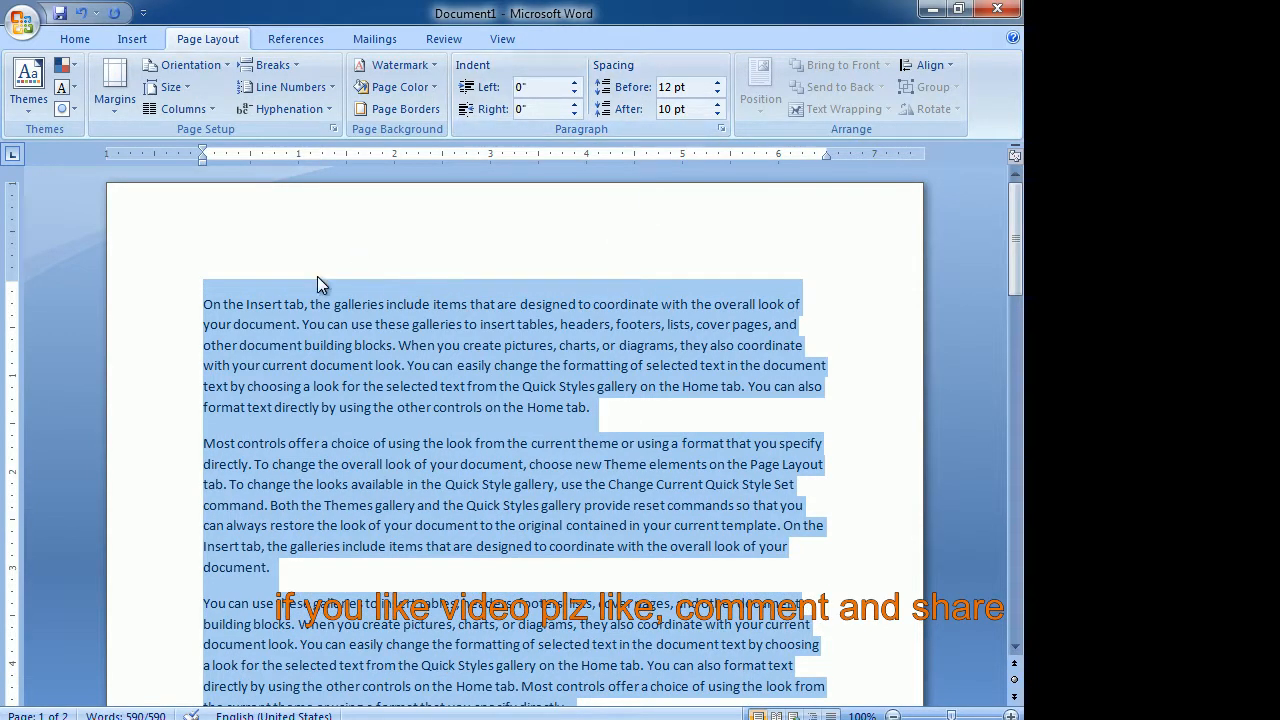
click(154, 346)
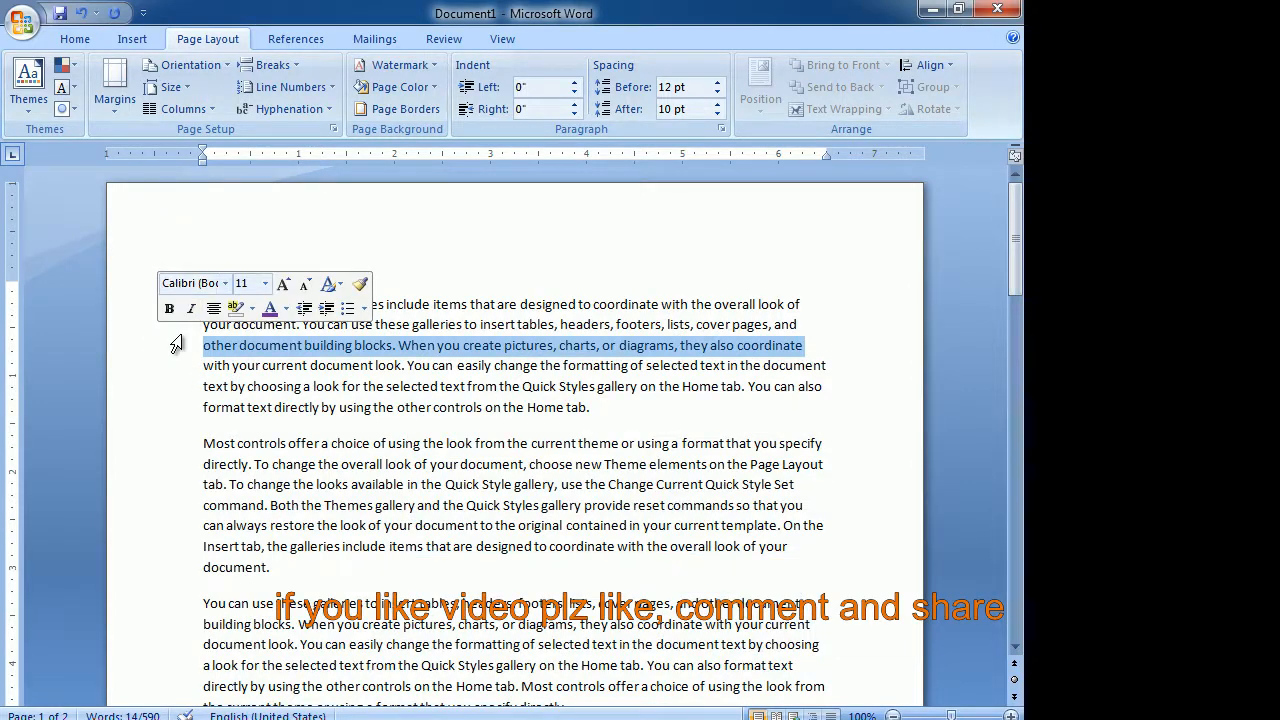
click(176, 324)
click(205, 332)
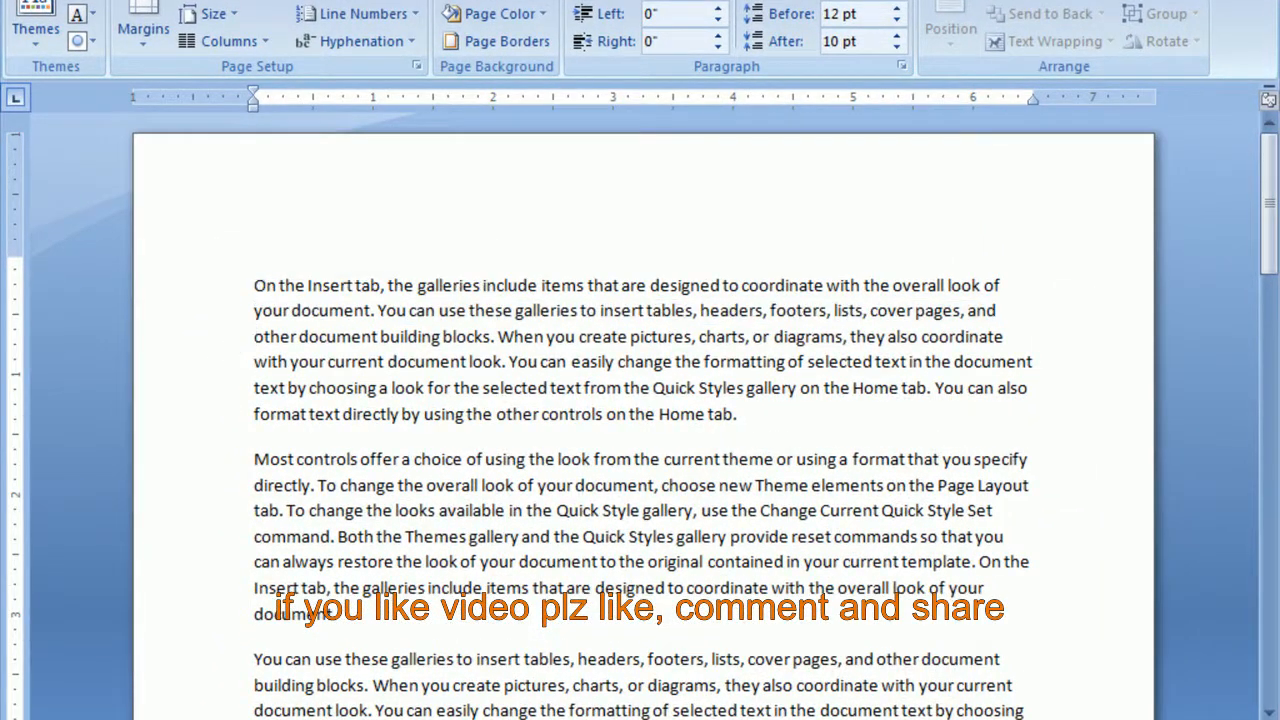
Set the spacing before the first paragraph, starting "On the Insert tab", to 84 pt
drag(253, 284, 1062, 418)
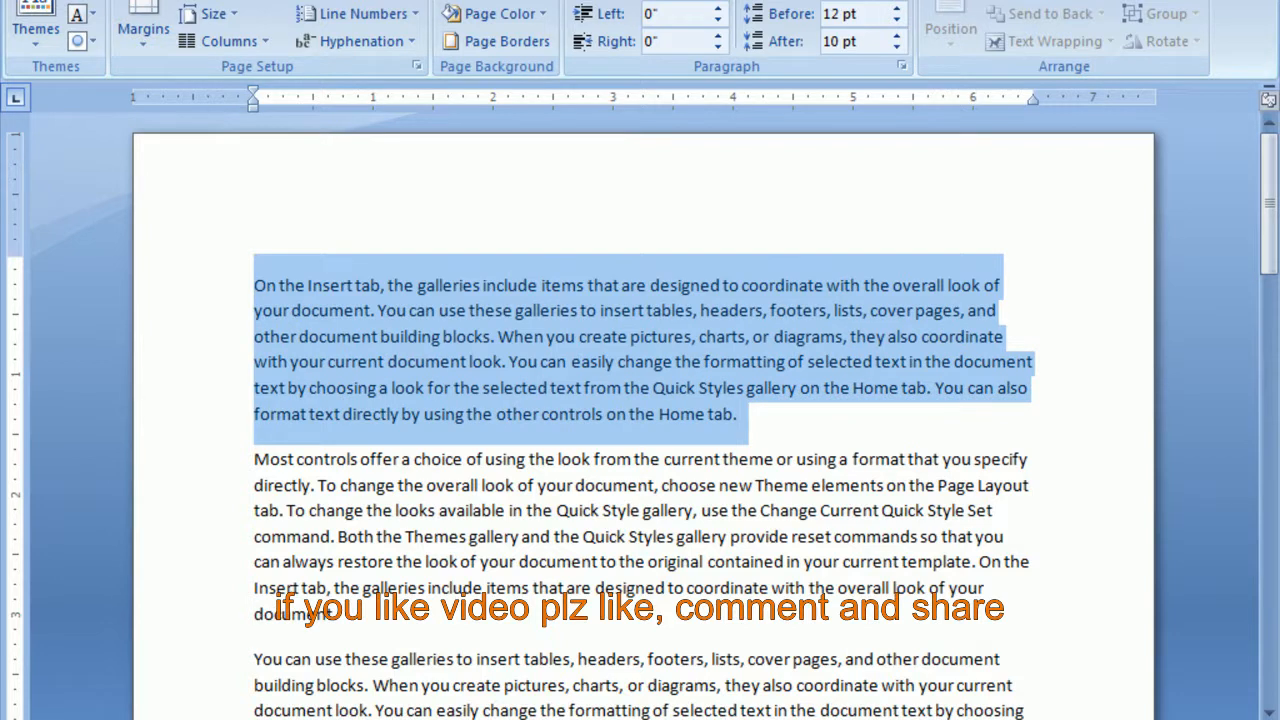
click(897, 9)
click(897, 9)
click(897, 9)
click(897, 9)
click(897, 10)
click(897, 10)
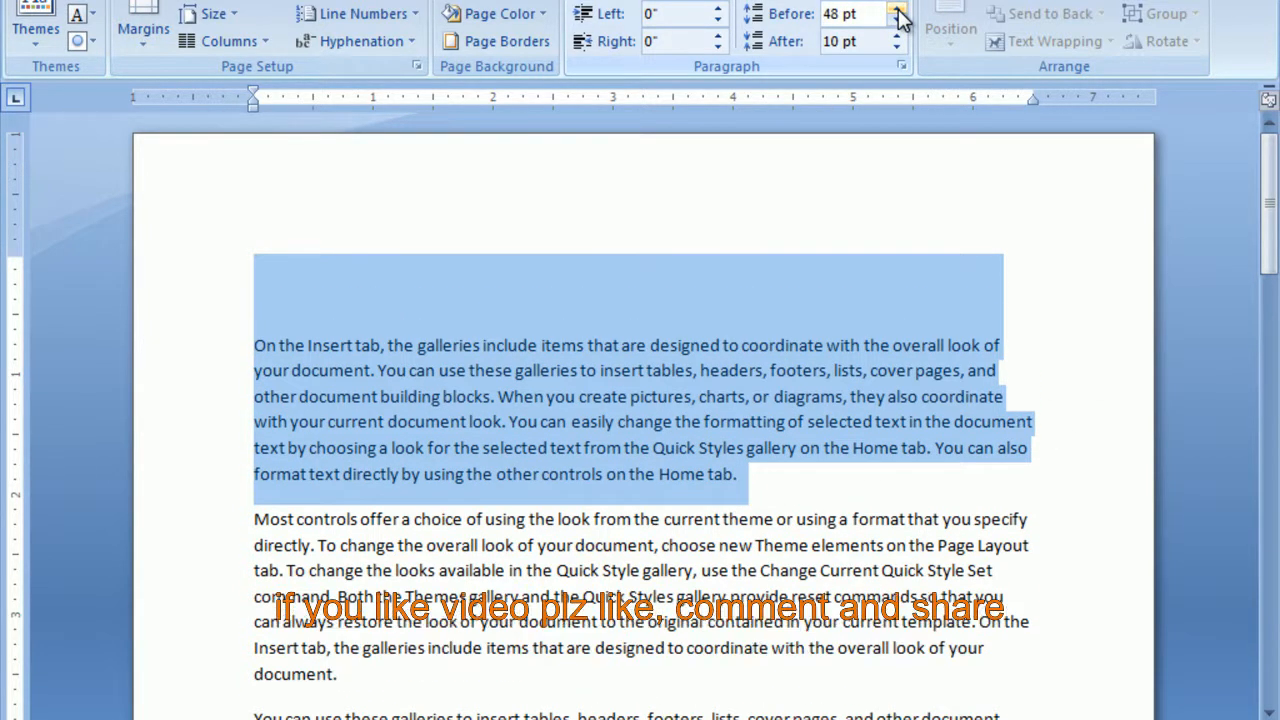
click(897, 10)
click(897, 10)
click(897, 10)
click(897, 10)
click(897, 10)
click(897, 10)
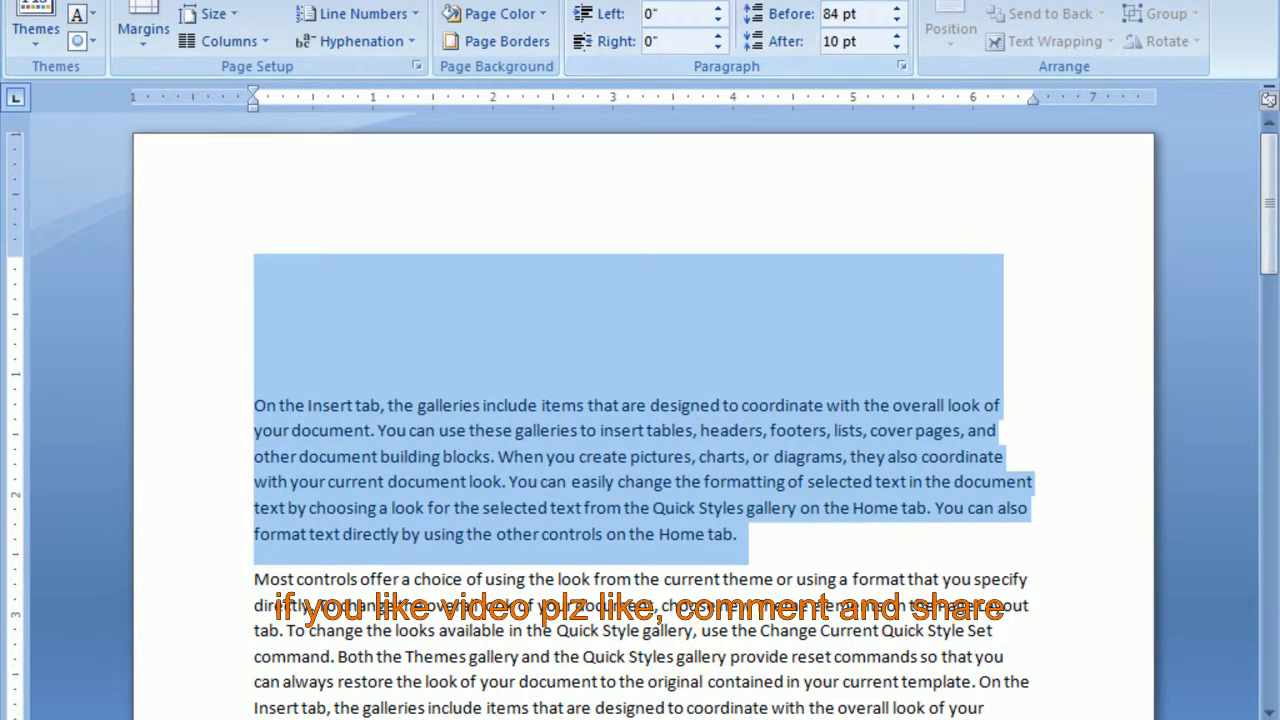
Set the spacing before the second paragraph, starting "Most controls offer", to 48 pt
click(255, 580)
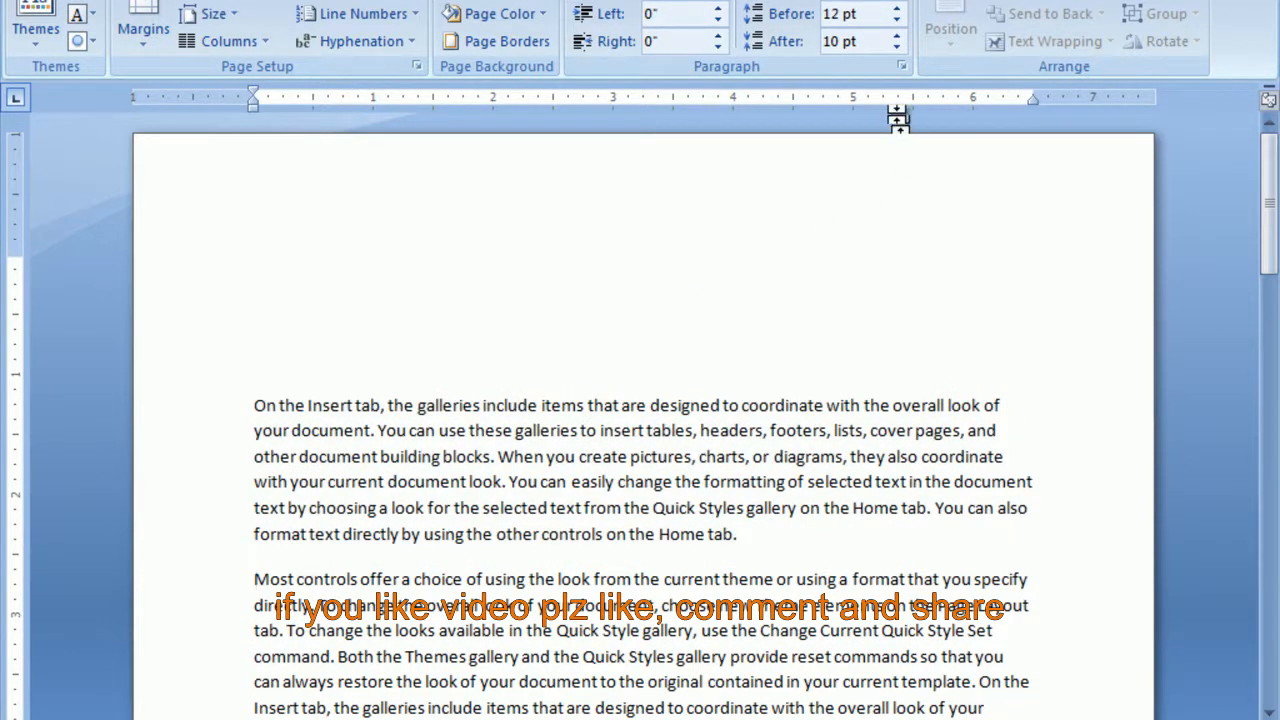
click(897, 10)
click(897, 10)
click(897, 10)
click(897, 10)
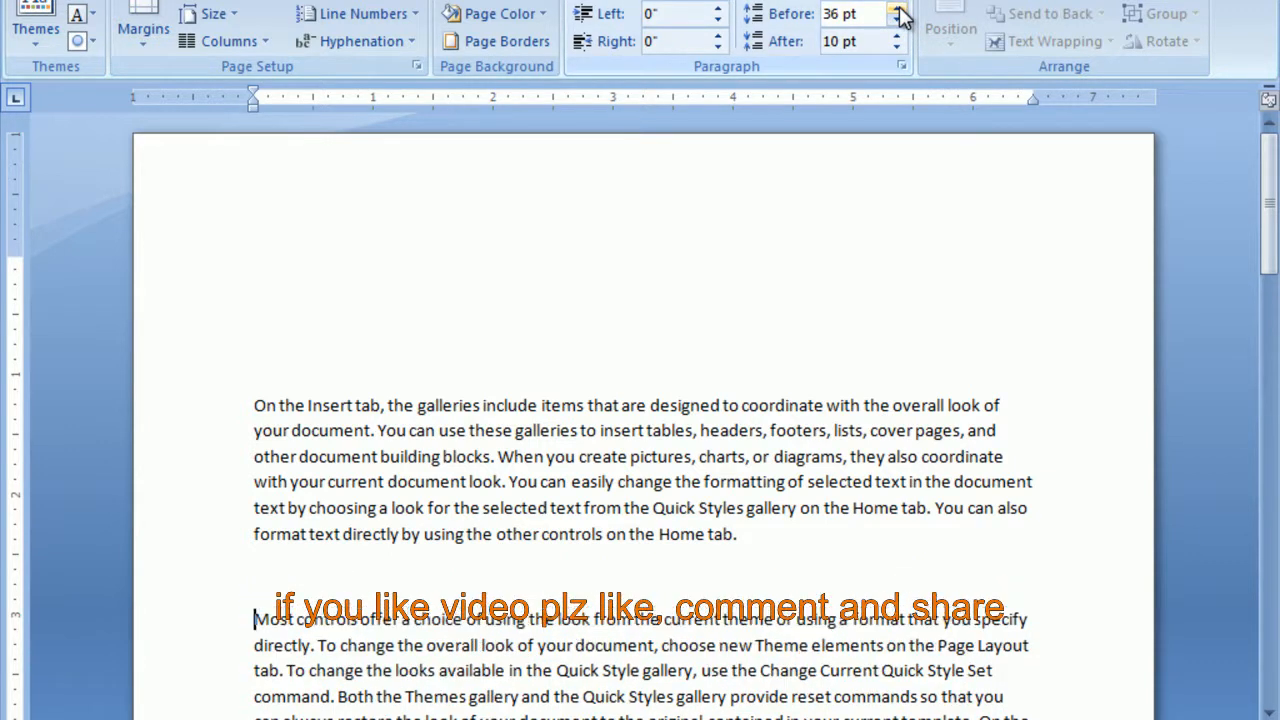
click(897, 10)
click(897, 10)
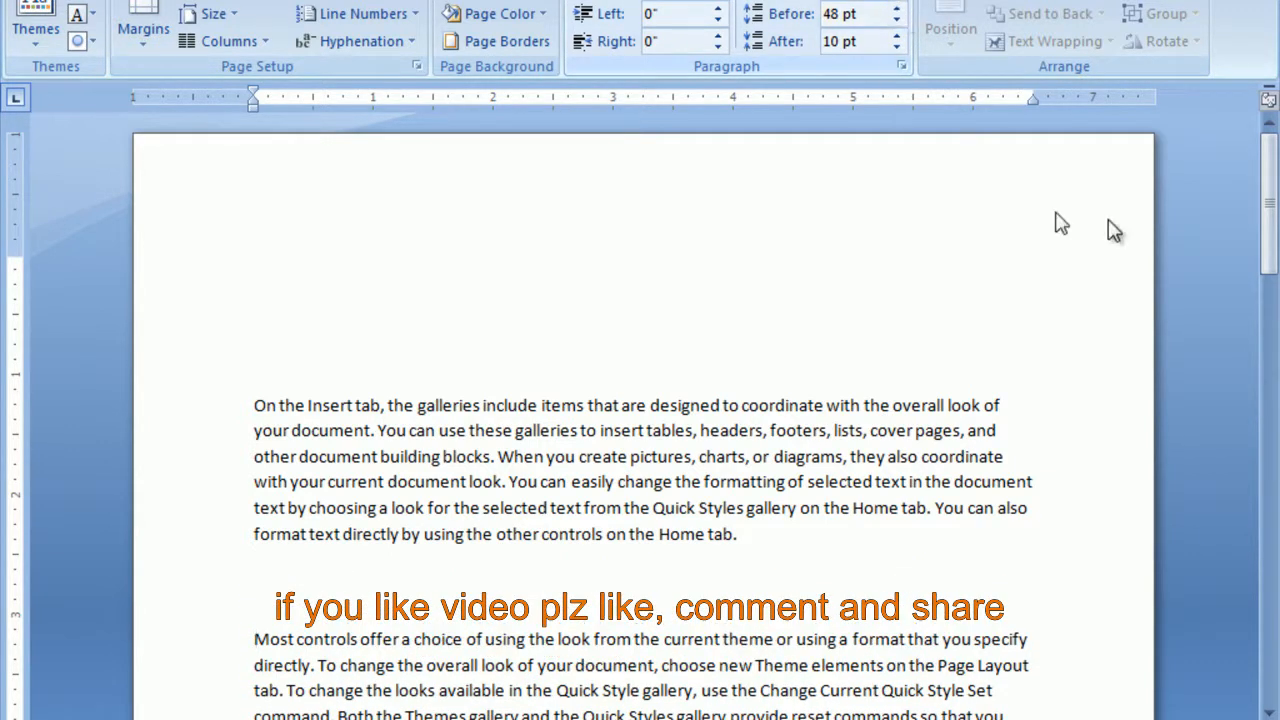
Set the spacing before the third paragraph, starting "You can use these galleries", to 60 pt
drag(1267, 206, 1270, 253)
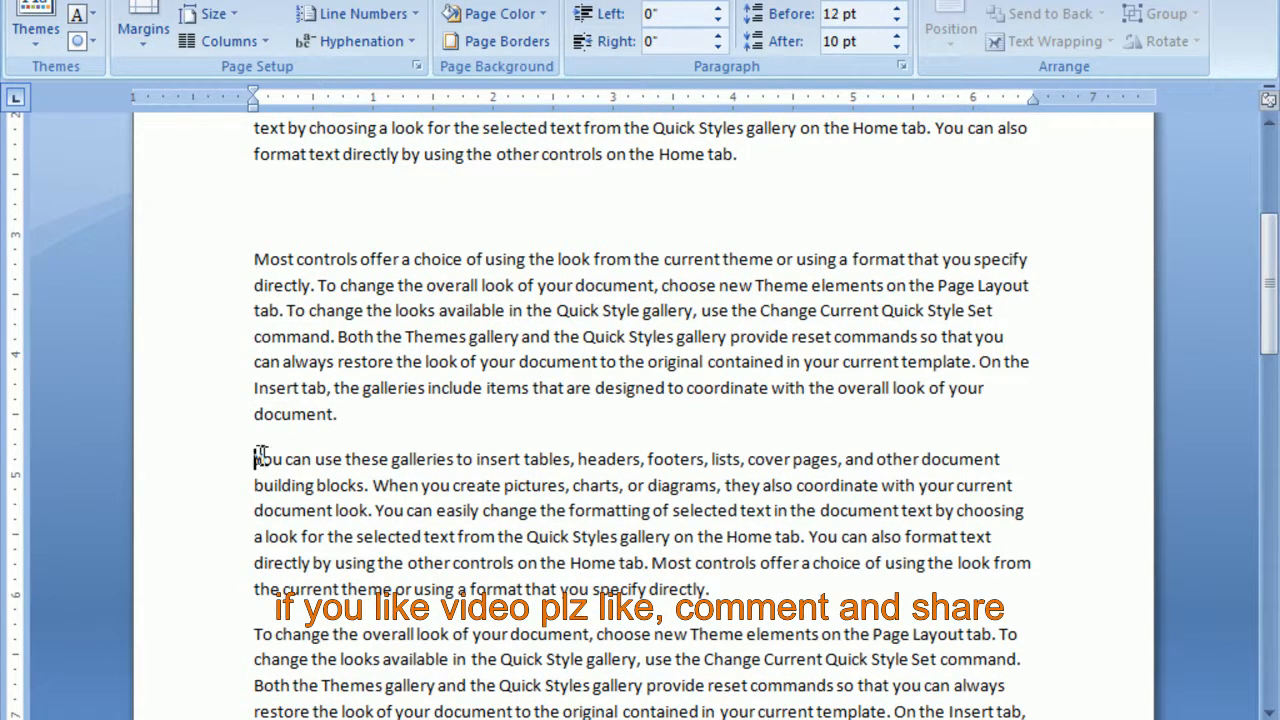
click(898, 10)
click(898, 10)
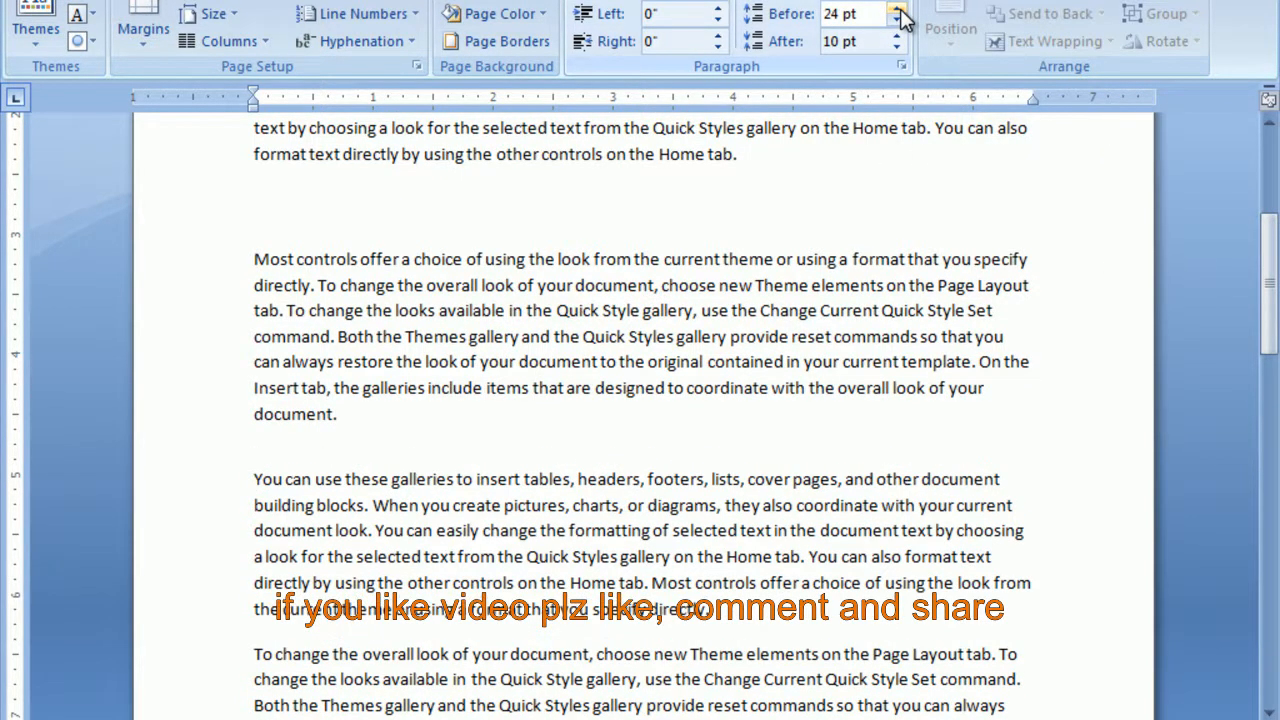
click(898, 10)
click(898, 10)
click(898, 10)
click(898, 10)
click(898, 10)
click(898, 10)
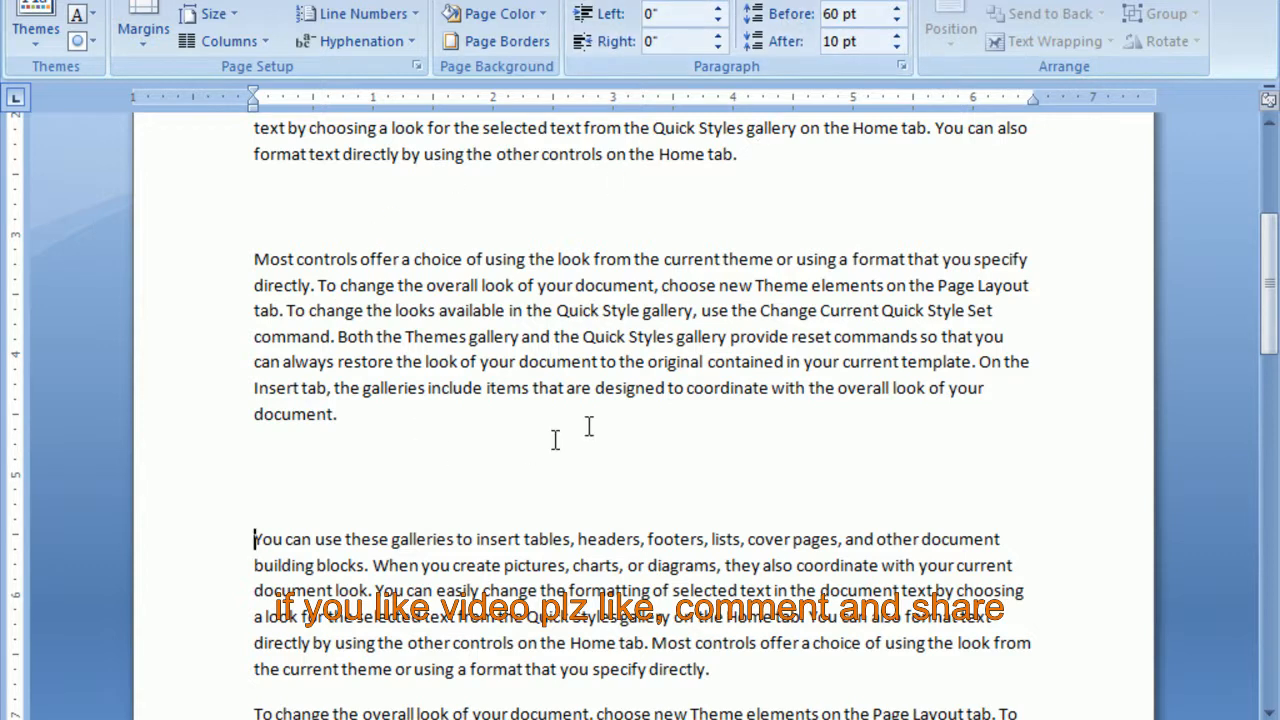
scroll(640, 420, up, 5)
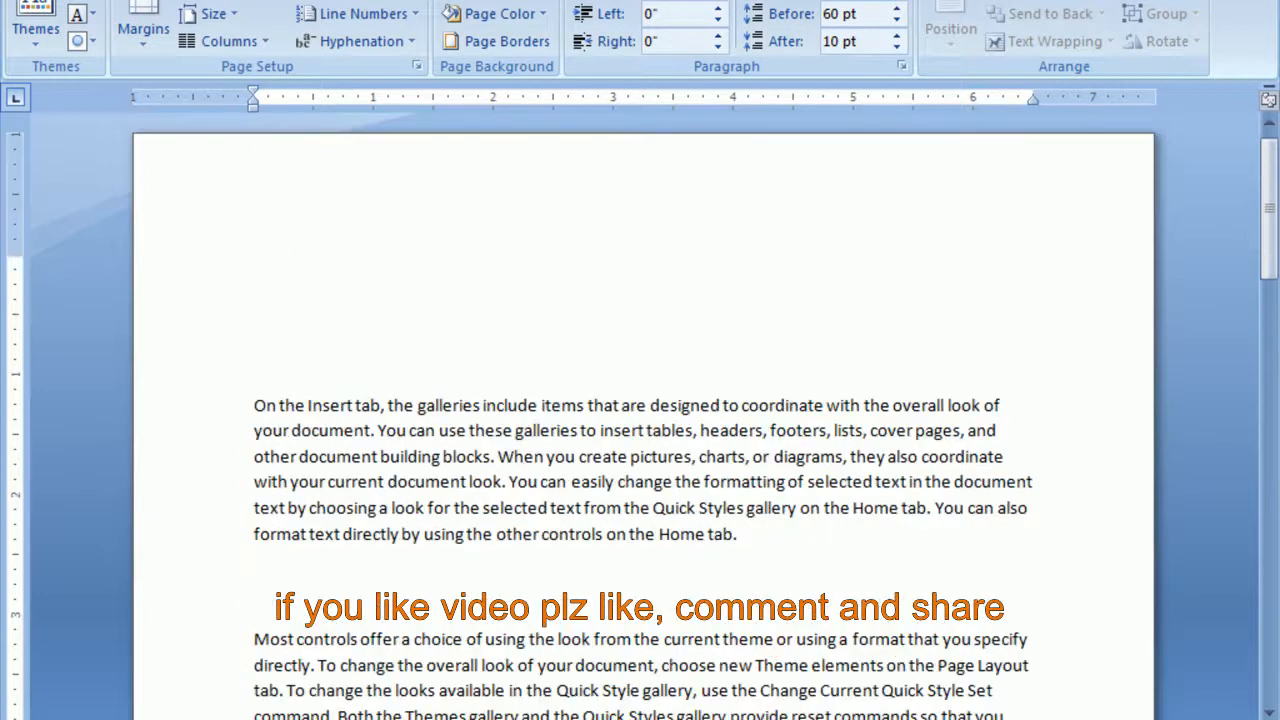